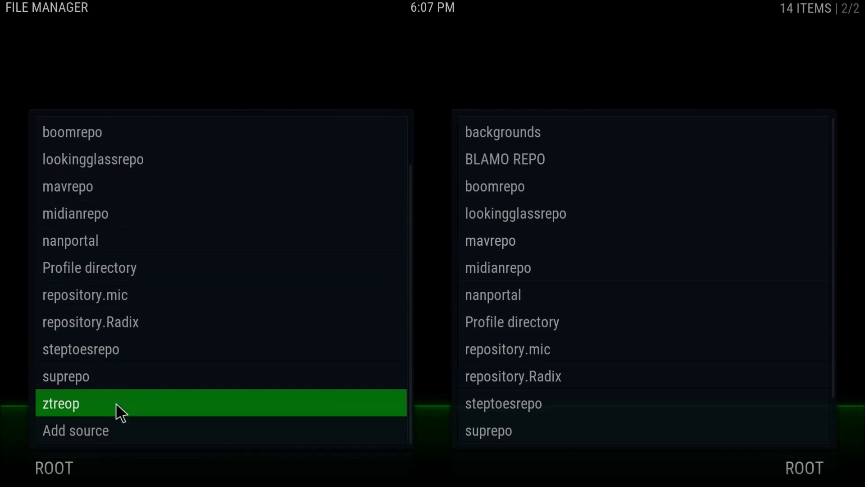
{"action": "left_click", "coordinate": [107, 431]}
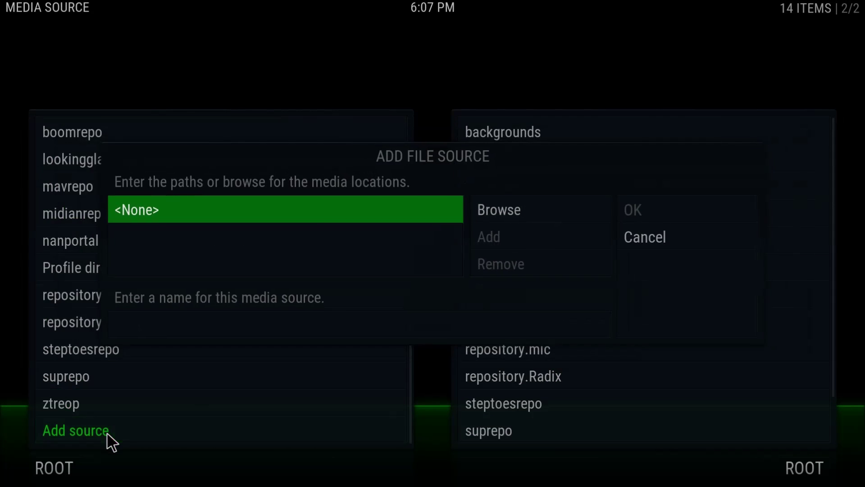
{"action": "left_click", "coordinate": [275, 209]}
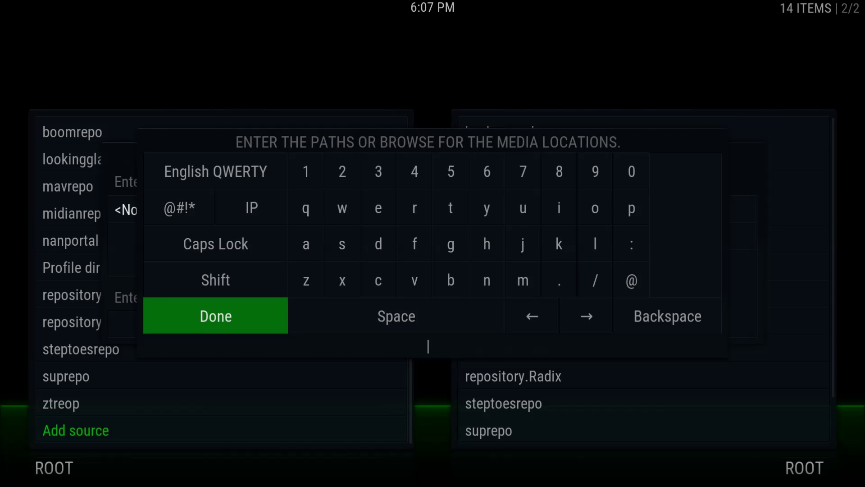
{"action": "type", "text": "http://androidaba.com/addons/"}
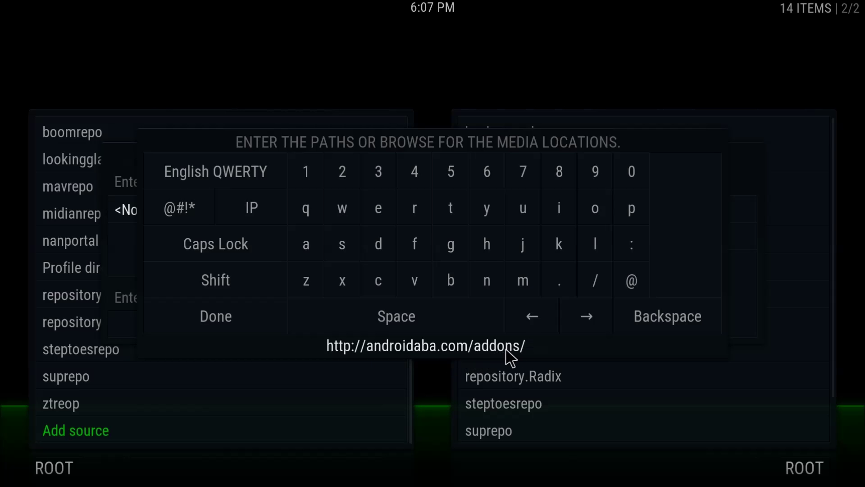
{"action": "left_click", "coordinate": [234, 315]}
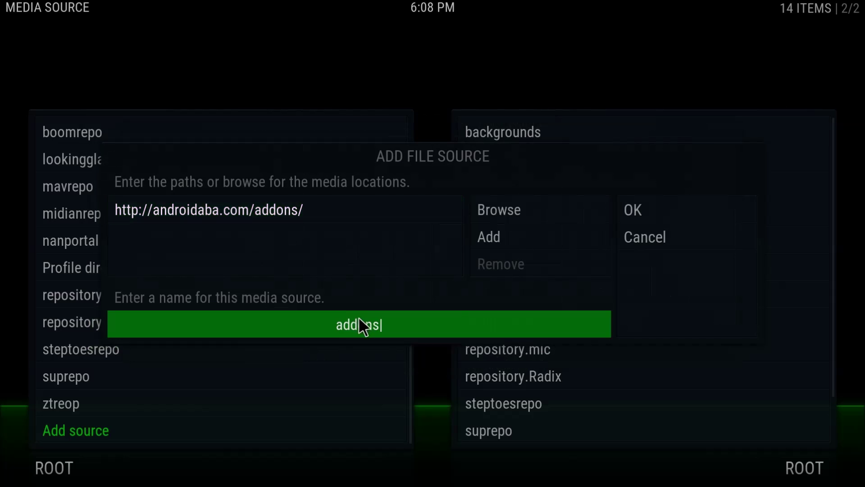
Replace the new media source's suggested name with "areswizard".
{"action": "key", "text": "BackSpace"}
{"action": "key", "text": "BackSpace"}
{"action": "key", "text": "BackSpace"}
{"action": "key", "text": "BackSpace"}
{"action": "key", "text": "BackSpace"}
{"action": "key", "text": "BackSpace"}
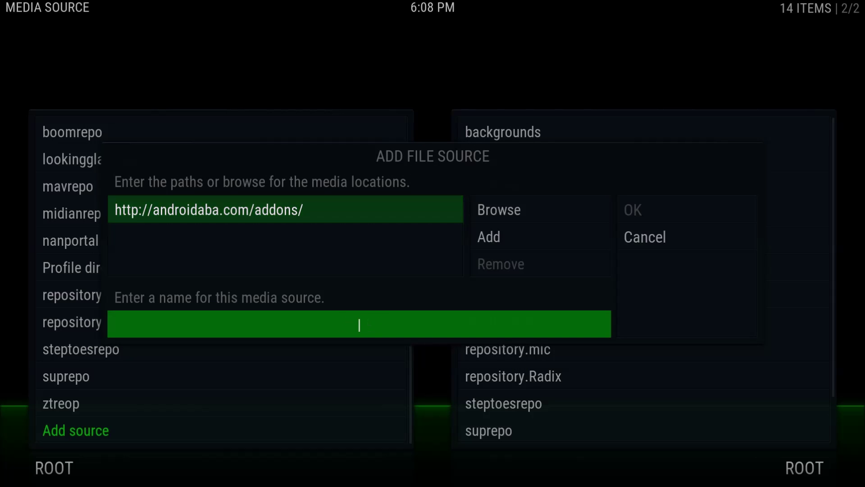
{"action": "type", "text": "areswi"}
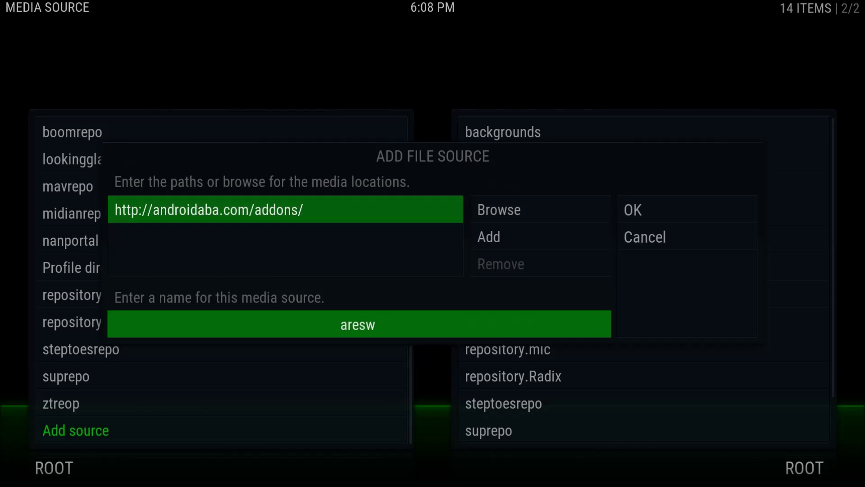
{"action": "type", "text": "zard"}
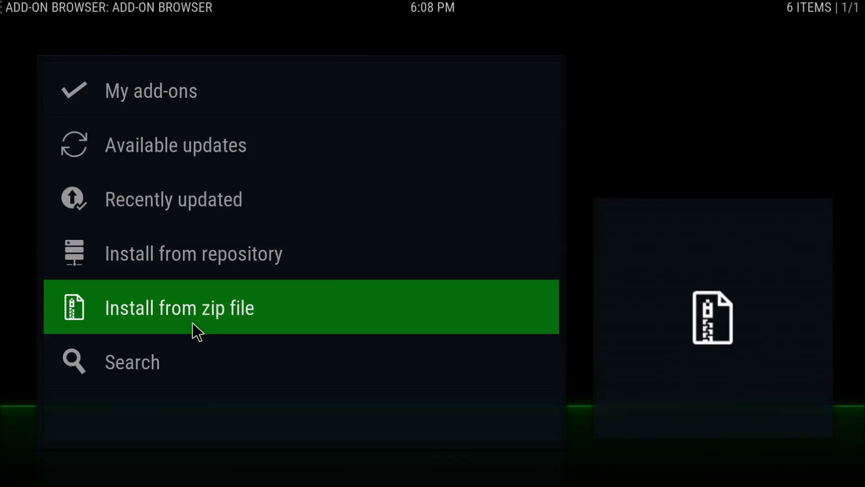
Install script.areswizard-0.0.69.zip as a zip-file add-on from the areswizard source.
{"action": "left_click", "coordinate": [196, 314]}
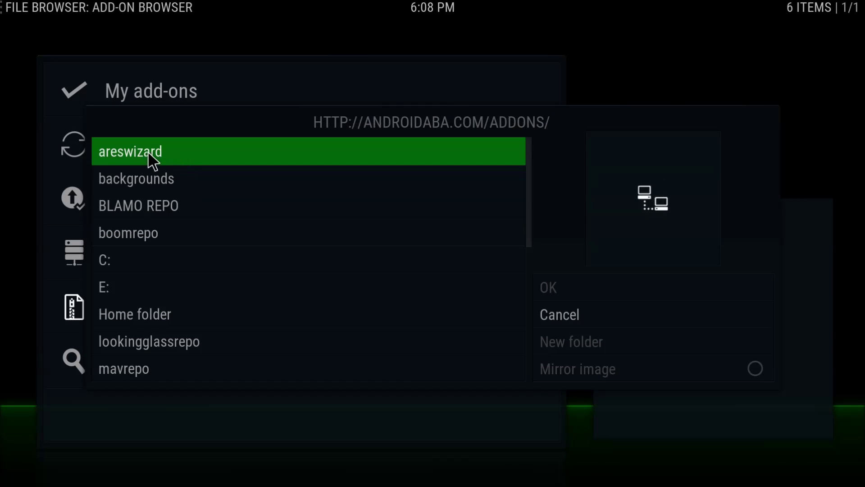
{"action": "left_click", "coordinate": [140, 152]}
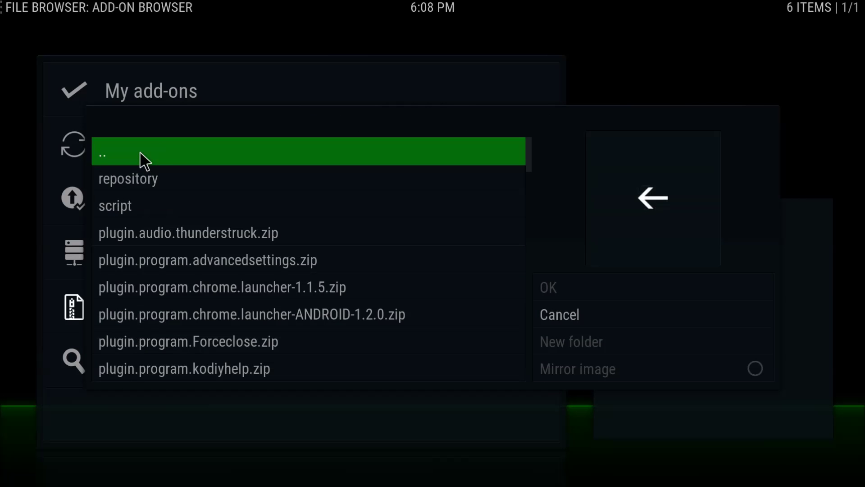
{"action": "scroll", "coordinate": [195, 257], "scroll_direction": "down", "scroll_amount": 2}
{"action": "scroll", "coordinate": [193, 257], "scroll_direction": "down", "scroll_amount": 20}
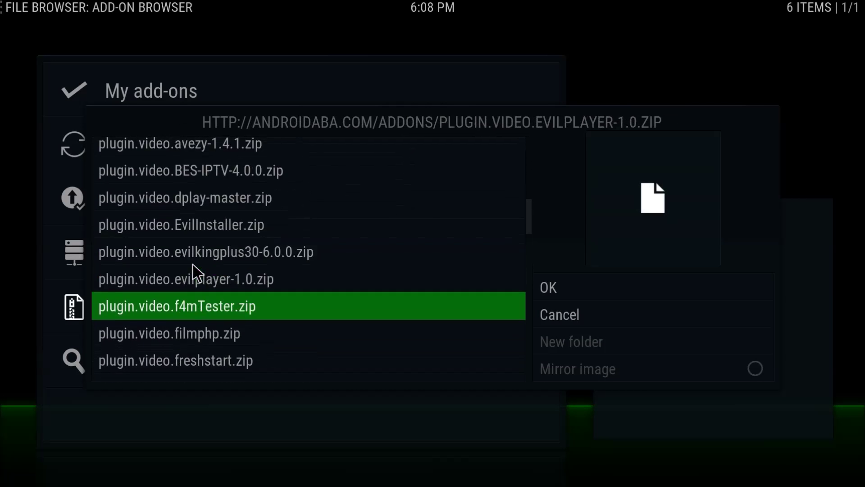
{"action": "scroll", "coordinate": [187, 275], "scroll_direction": "down", "scroll_amount": 20}
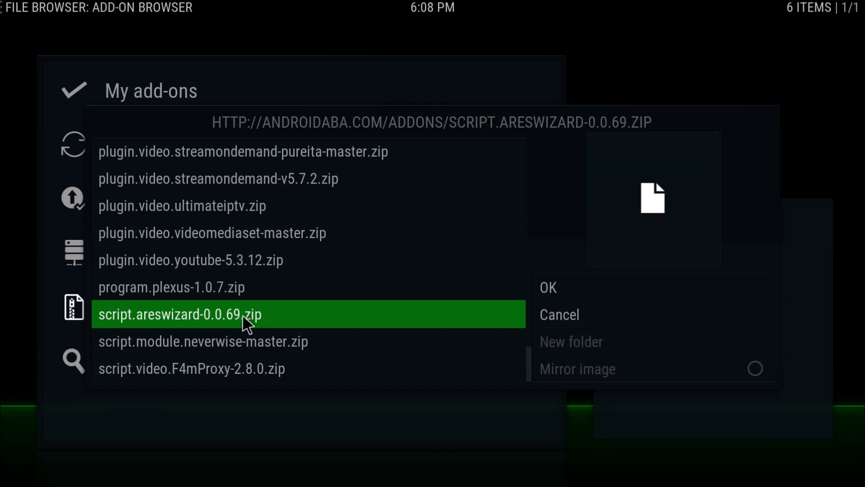
{"action": "left_click", "coordinate": [230, 313]}
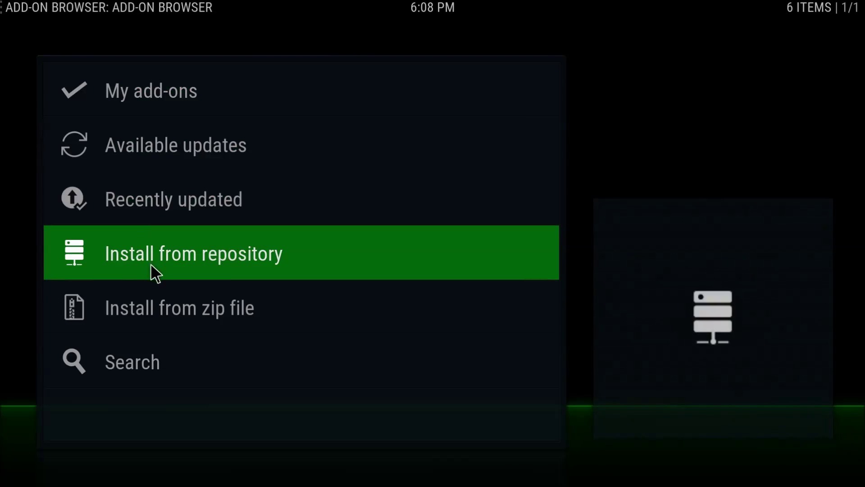
{"action": "left_click", "coordinate": [121, 261]}
{"action": "scroll", "coordinate": [160, 225], "scroll_direction": "down", "scroll_amount": 10}
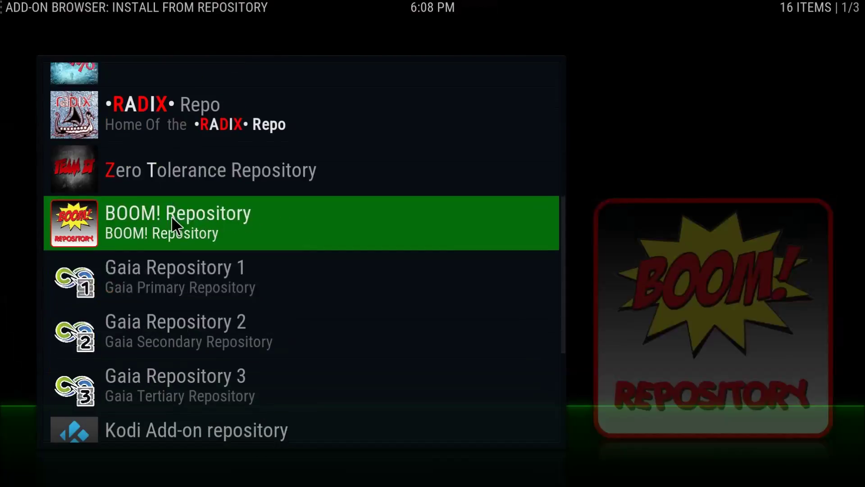
{"action": "scroll", "coordinate": [157, 347], "scroll_direction": "up", "scroll_amount": 10}
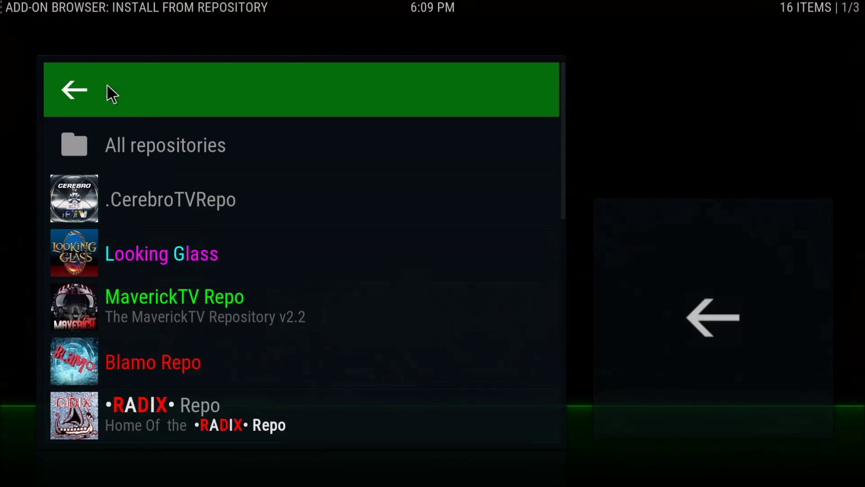
{"action": "left_click", "coordinate": [107, 86]}
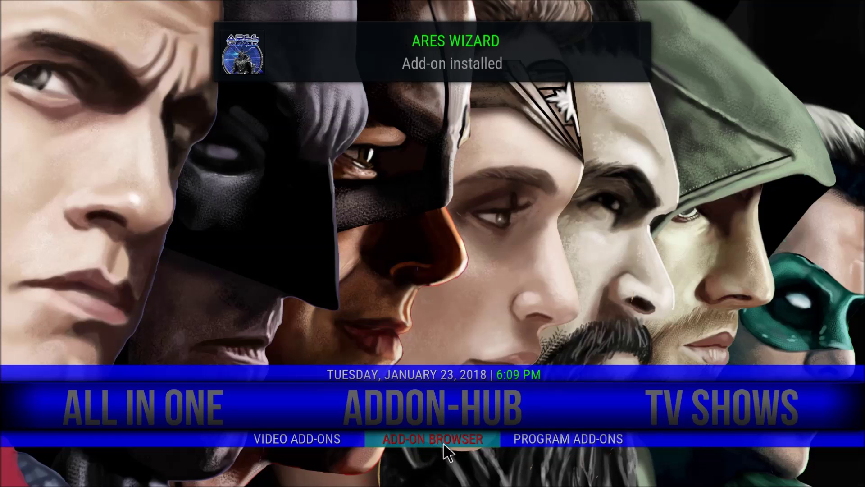
Open Ares Wizard from the installed program add-ons.
{"action": "left_click", "coordinate": [423, 440]}
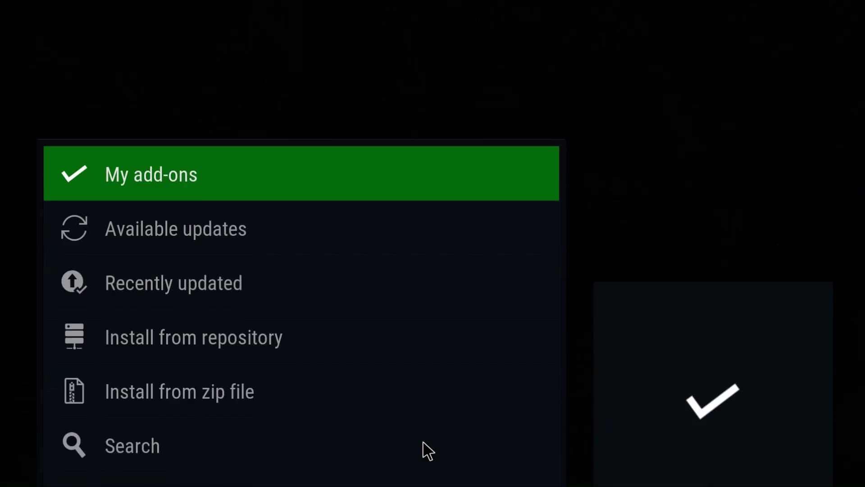
{"action": "left_click", "coordinate": [111, 90]}
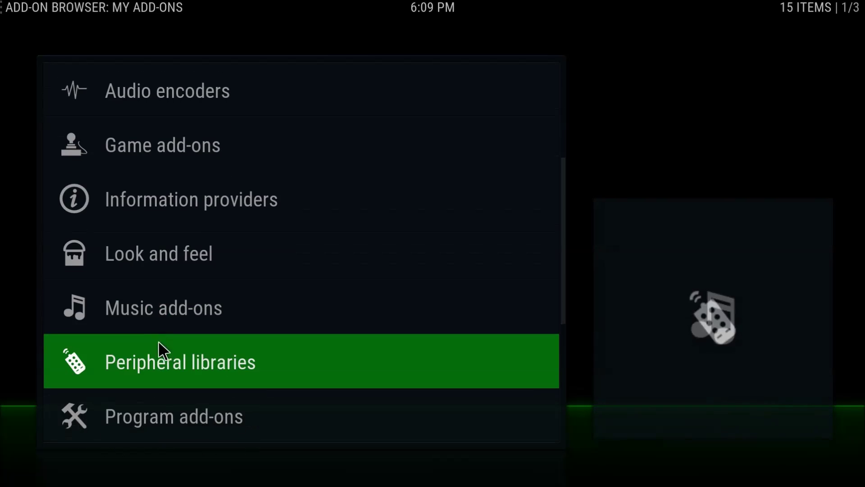
{"action": "left_click", "coordinate": [128, 363]}
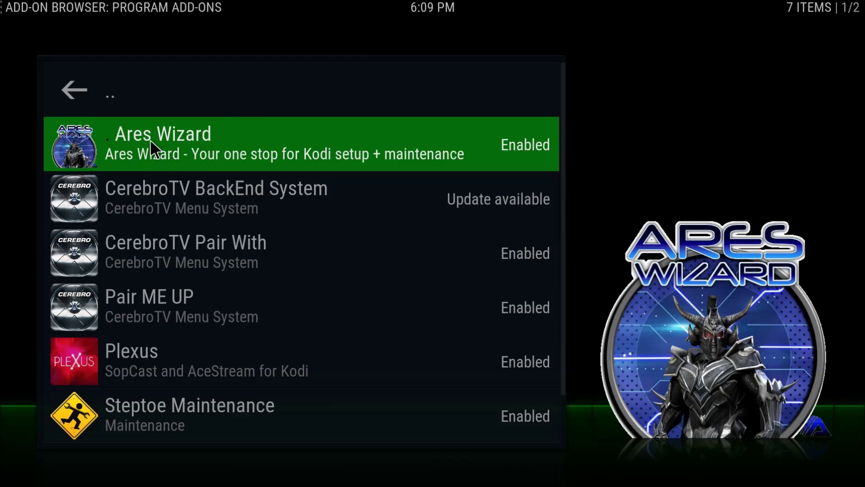
{"action": "left_click", "coordinate": [174, 141]}
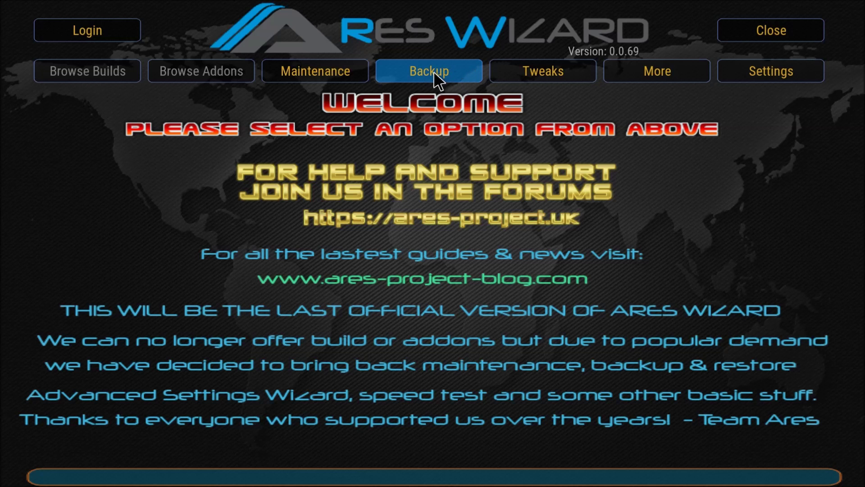
Open the folder chooser for the backup destination in the Ares Wizard backup settings.
{"action": "left_click", "coordinate": [424, 79]}
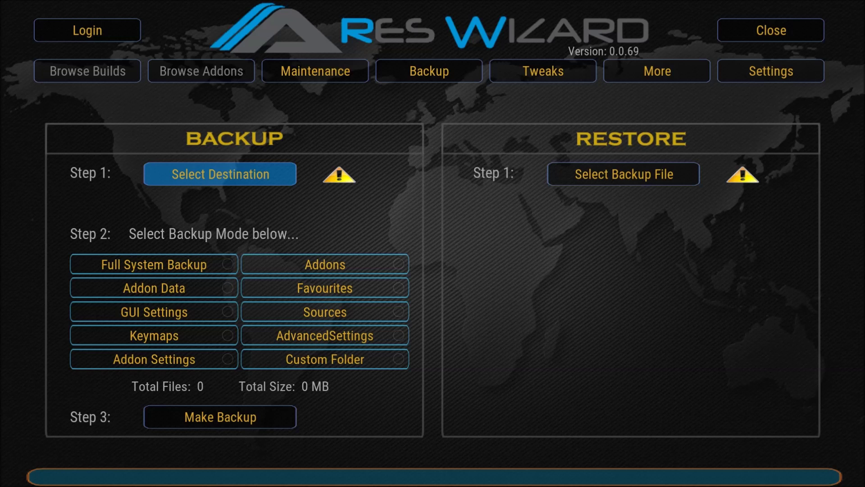
{"action": "left_click", "coordinate": [190, 175]}
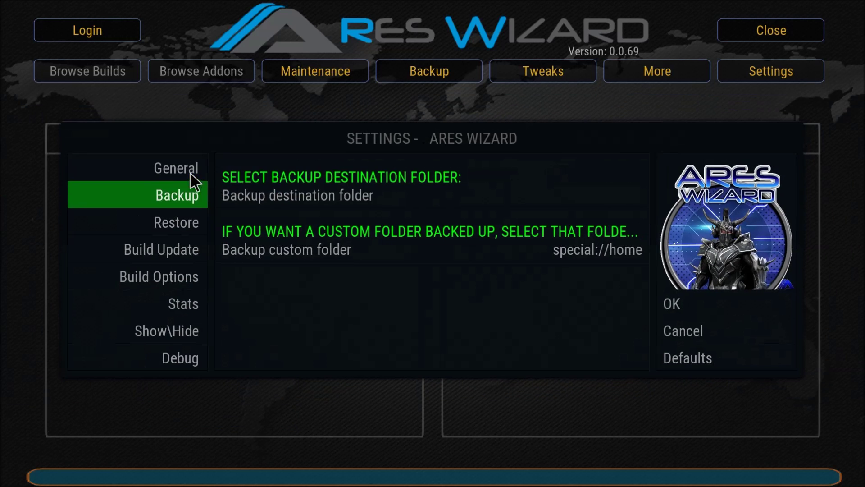
{"action": "left_click", "coordinate": [171, 158]}
{"action": "mouse_move", "coordinate": [164, 201]}
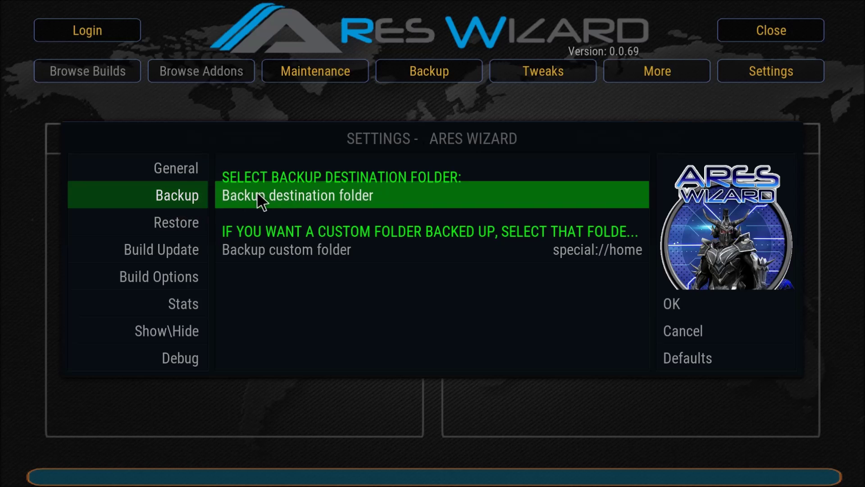
{"action": "left_click", "coordinate": [314, 195]}
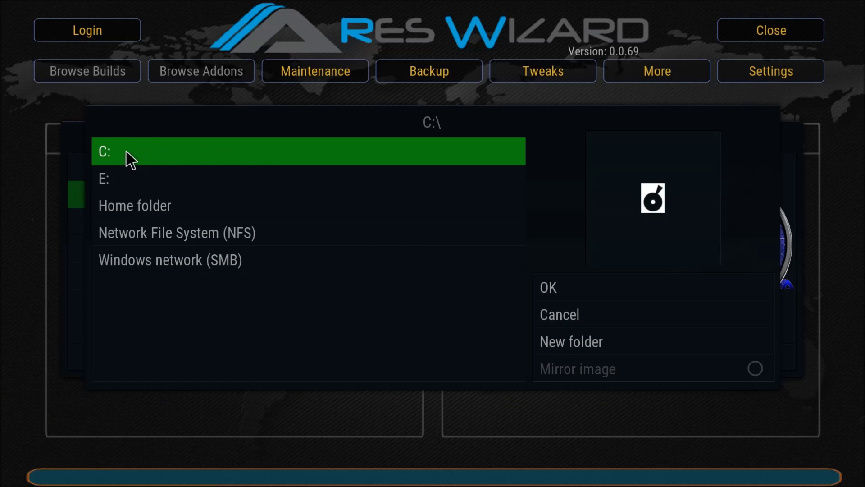
Browse on drive C: through Users and the personal user folder to Desktop.
{"action": "left_click", "coordinate": [174, 150]}
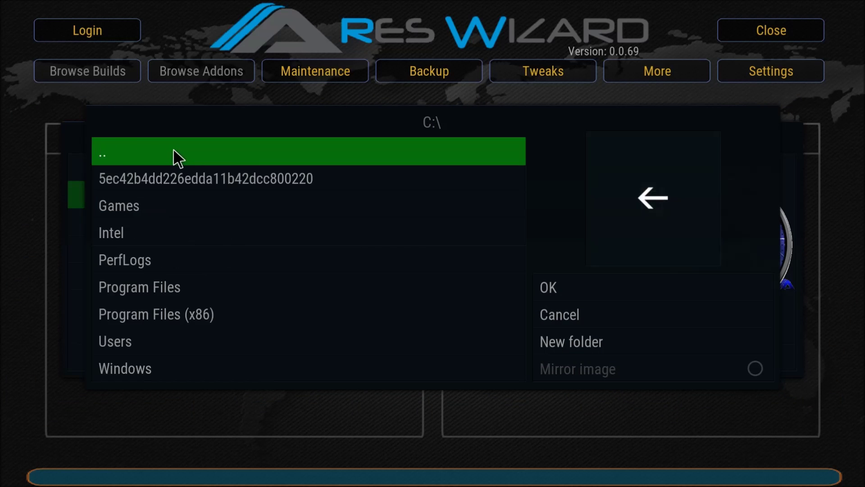
{"action": "left_click", "coordinate": [145, 343]}
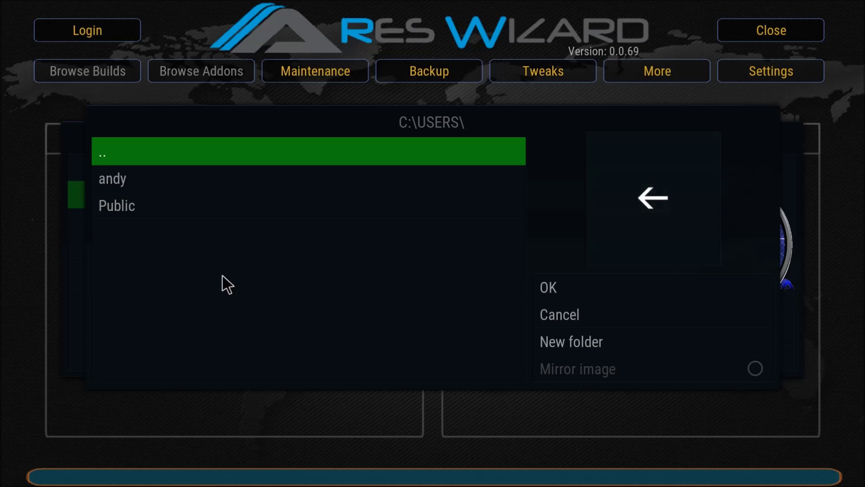
{"action": "left_click", "coordinate": [183, 185]}
{"action": "left_click", "coordinate": [162, 204]}
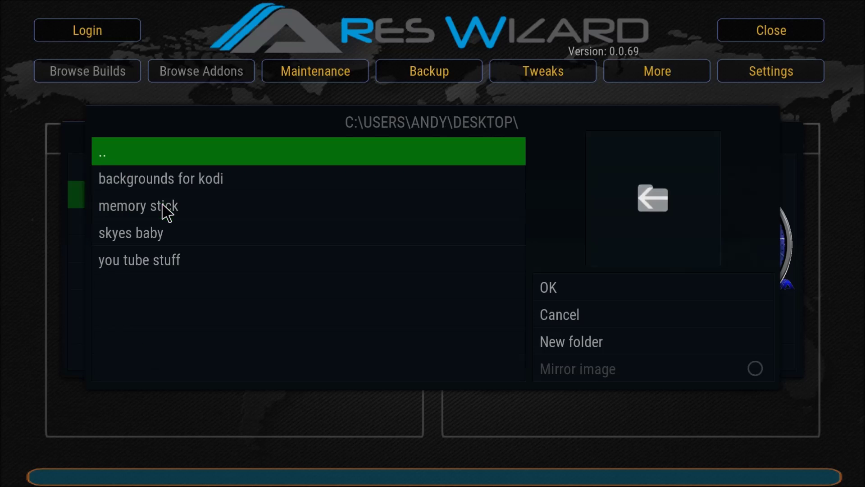
Create a new folder named "new build backup" on the Desktop.
{"action": "left_click", "coordinate": [571, 342]}
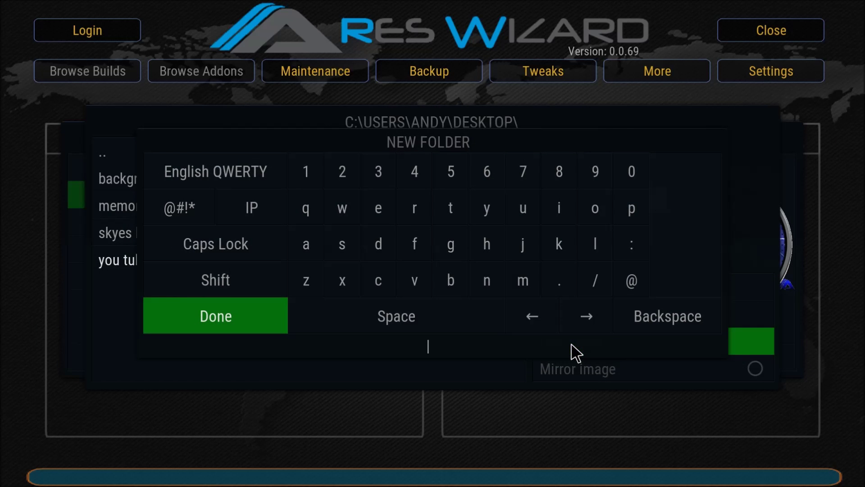
{"action": "type", "text": "new b"}
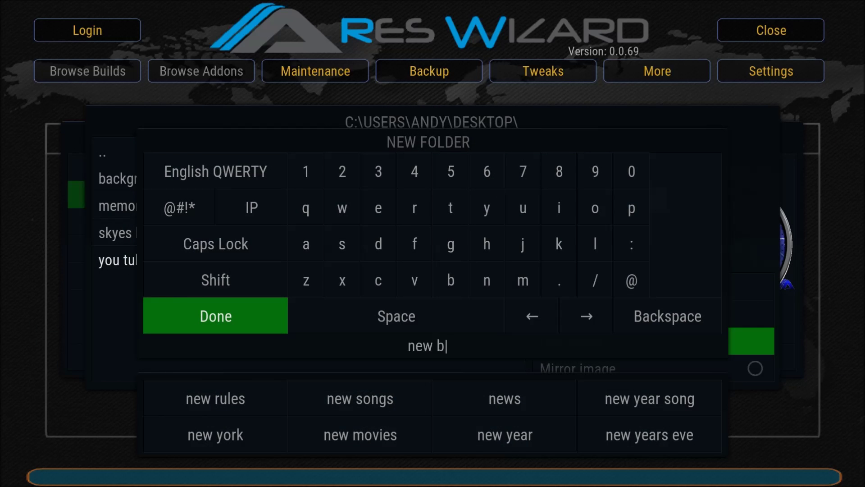
{"action": "type", "text": "uild"}
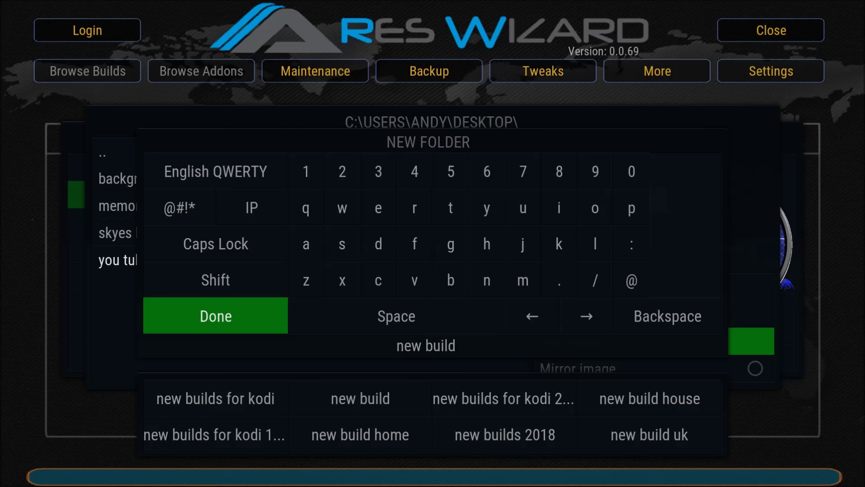
{"action": "type", "text": " backup"}
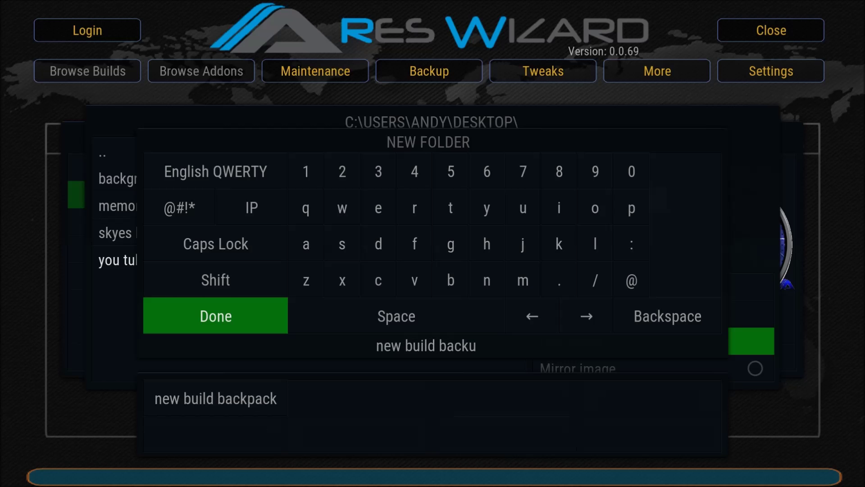
{"action": "left_click", "coordinate": [248, 325]}
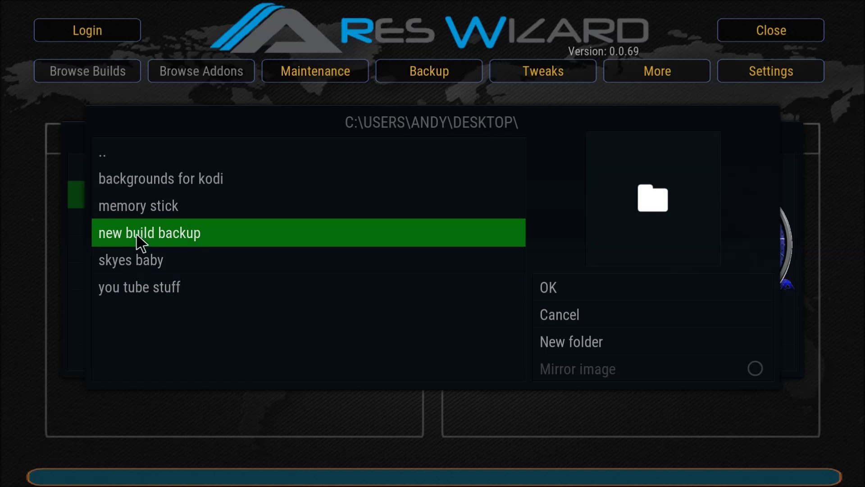
Save the Desktop as the backup destination and choose Full System Backup as the backup mode.
{"action": "left_click", "coordinate": [560, 286]}
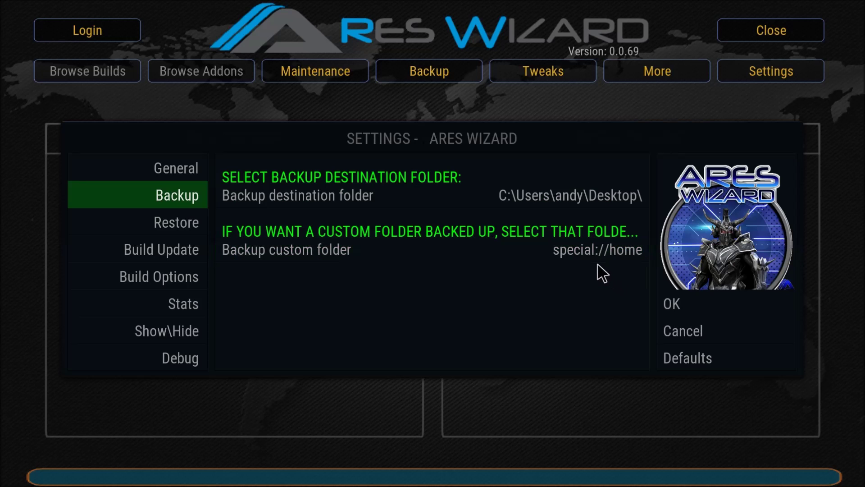
{"action": "left_click", "coordinate": [688, 306]}
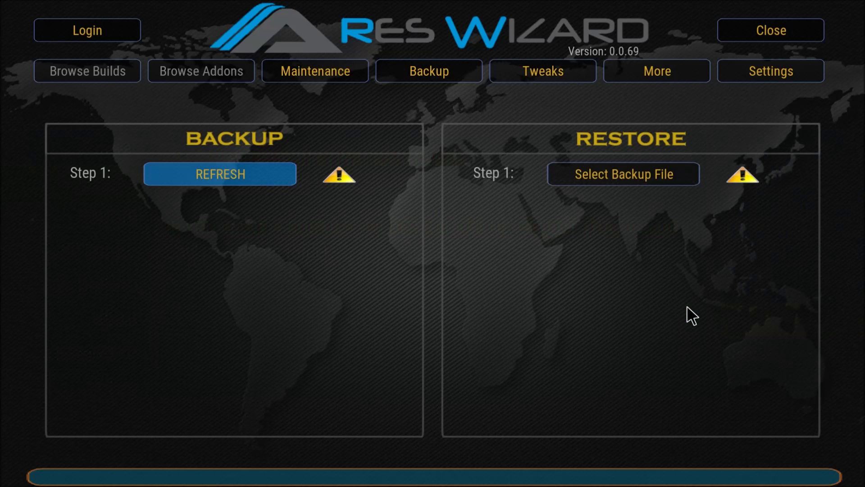
{"action": "left_click", "coordinate": [204, 174]}
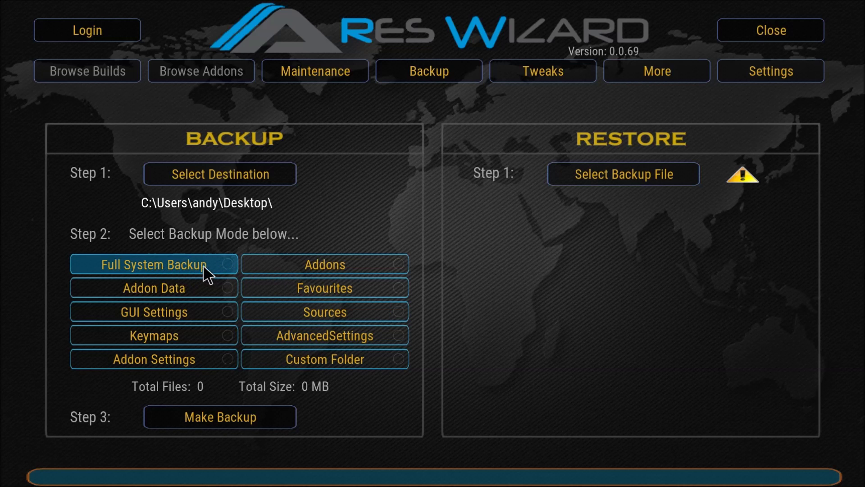
{"action": "left_click", "coordinate": [231, 262]}
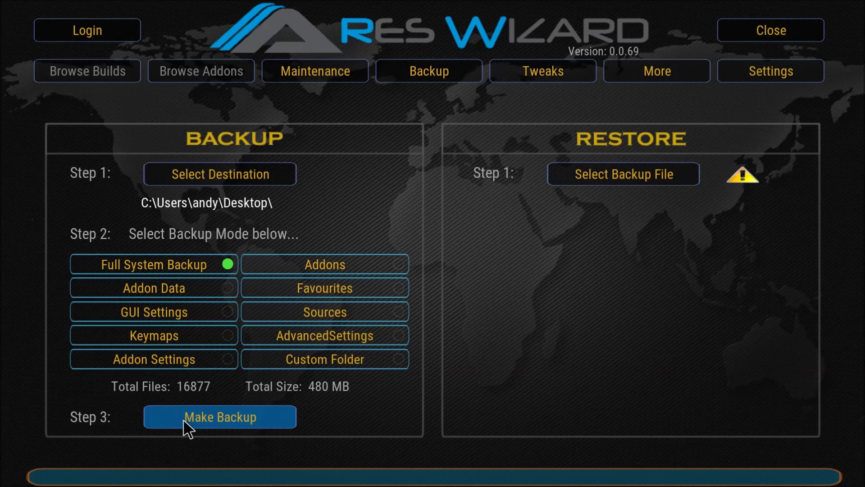
Make the full system backup in Ares Wizard, skipping unnecessary files such as the log, packages and thumbnails.
{"action": "left_click", "coordinate": [203, 414]}
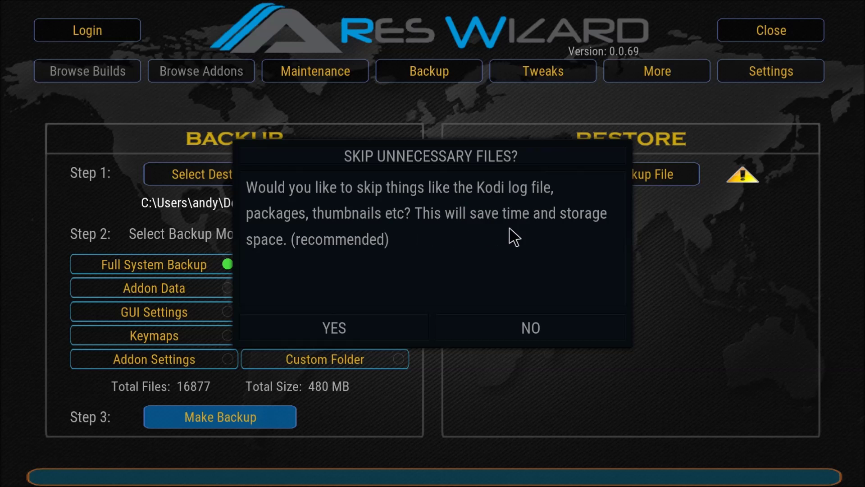
{"action": "left_click", "coordinate": [332, 323]}
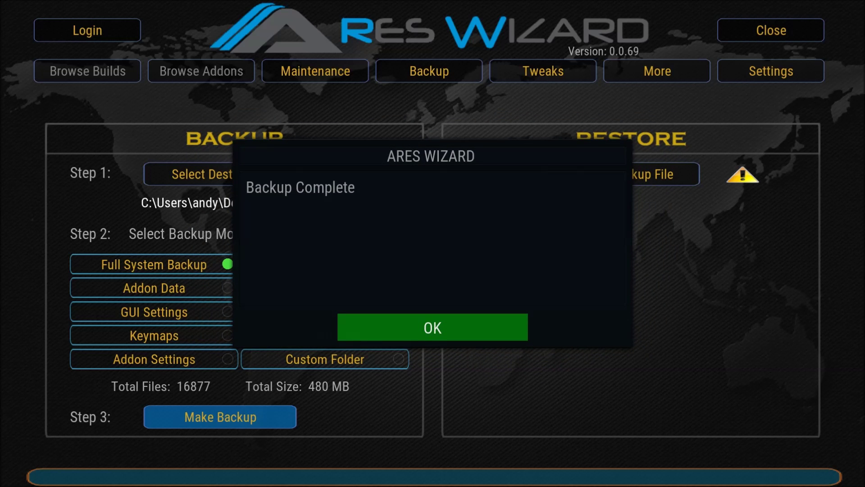
{"action": "left_click", "coordinate": [442, 333]}
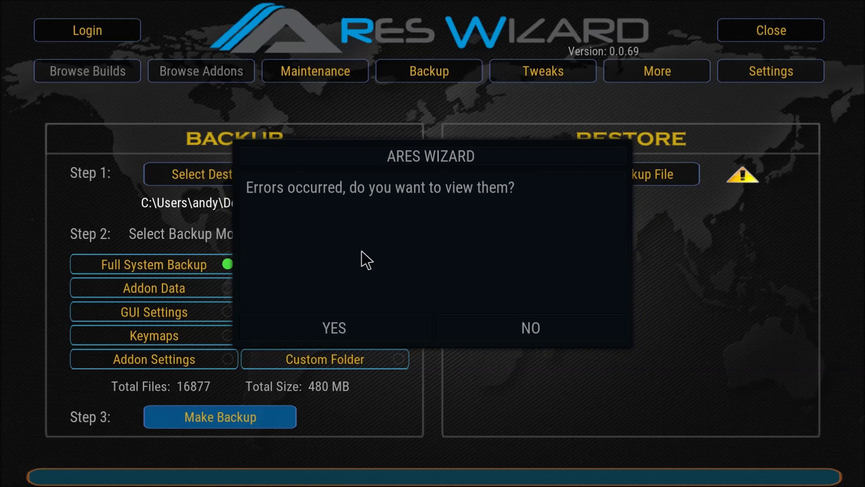
View the backup's error list and the list of skipped files, and dismiss the remaining backup dialogs.
{"action": "left_click", "coordinate": [340, 327]}
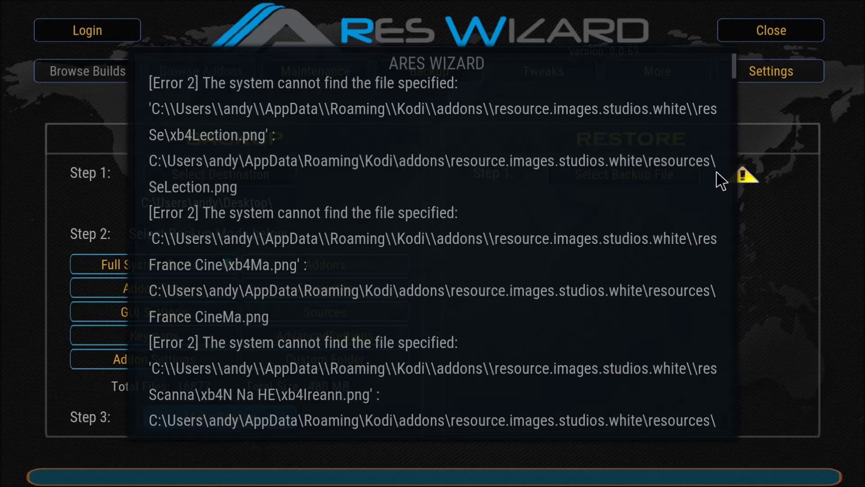
{"action": "key", "text": "Escape"}
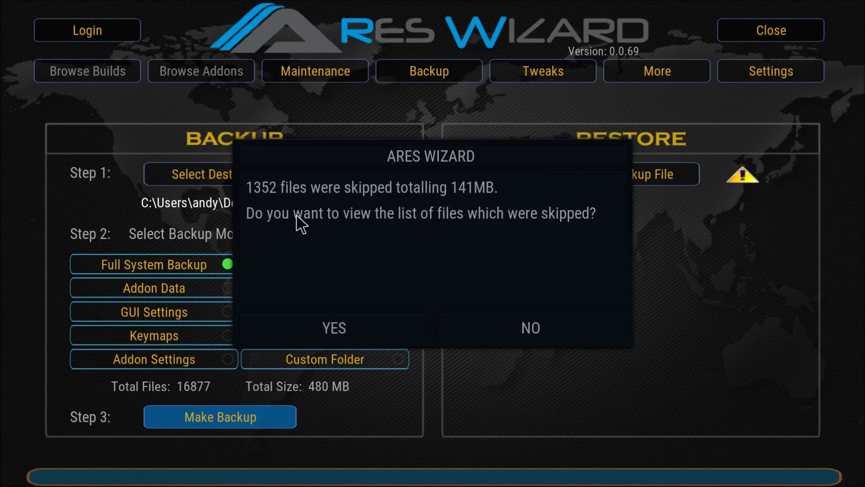
{"action": "left_click", "coordinate": [364, 326]}
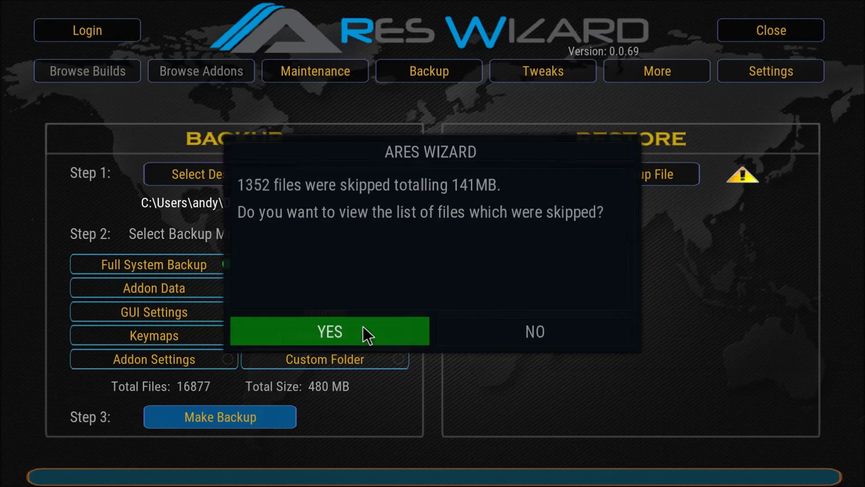
{"action": "key", "text": "Escape"}
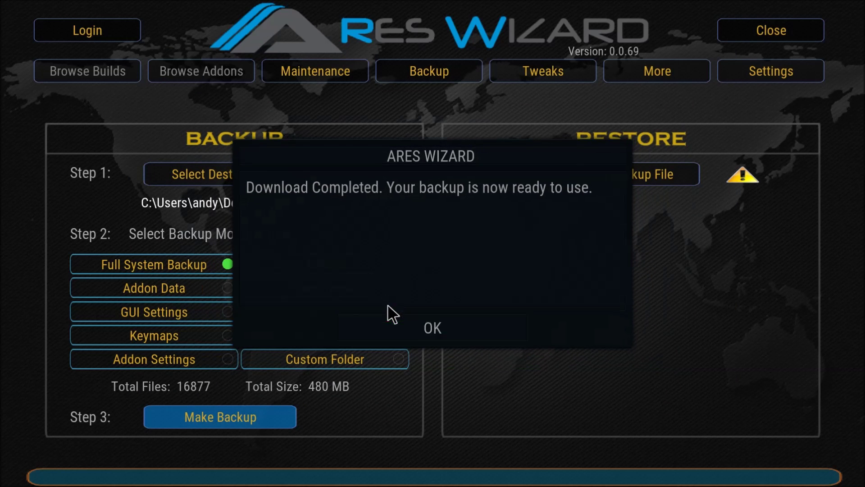
{"action": "left_click", "coordinate": [456, 336]}
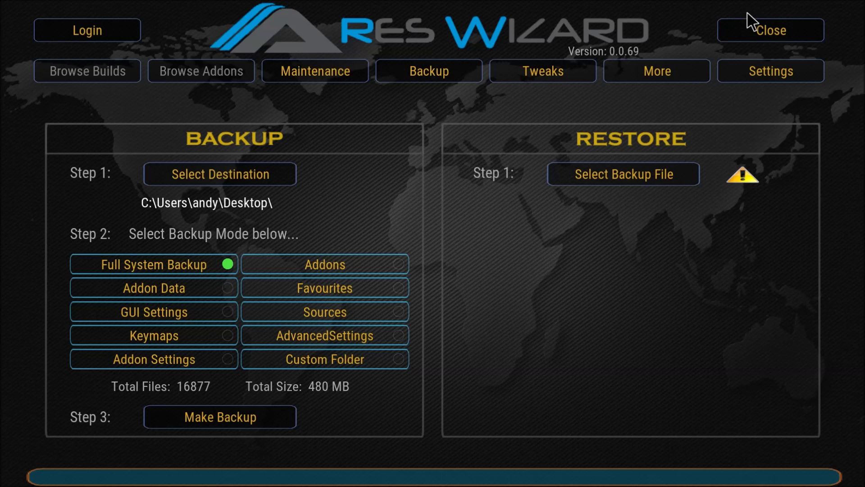
Minimize the browser, leave Ares Wizard, switch to the Windows desktop and close Kodi.
{"action": "key", "text": "alt+Tab"}
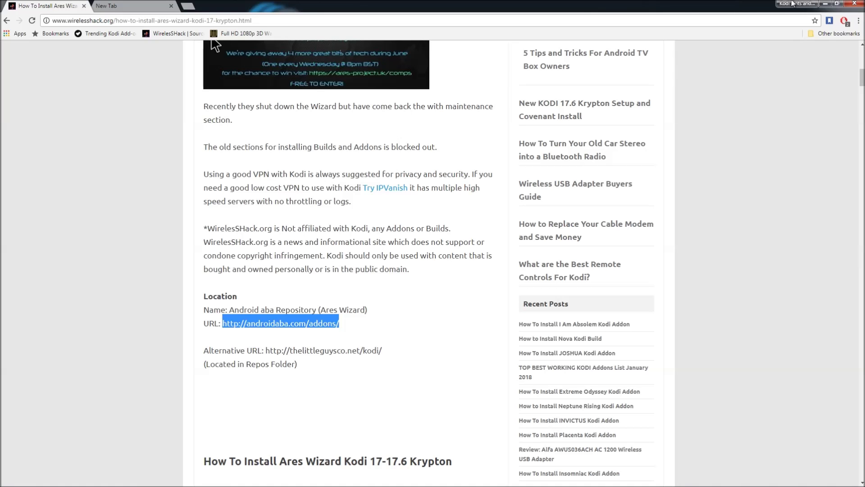
{"action": "left_click", "coordinate": [825, 4]}
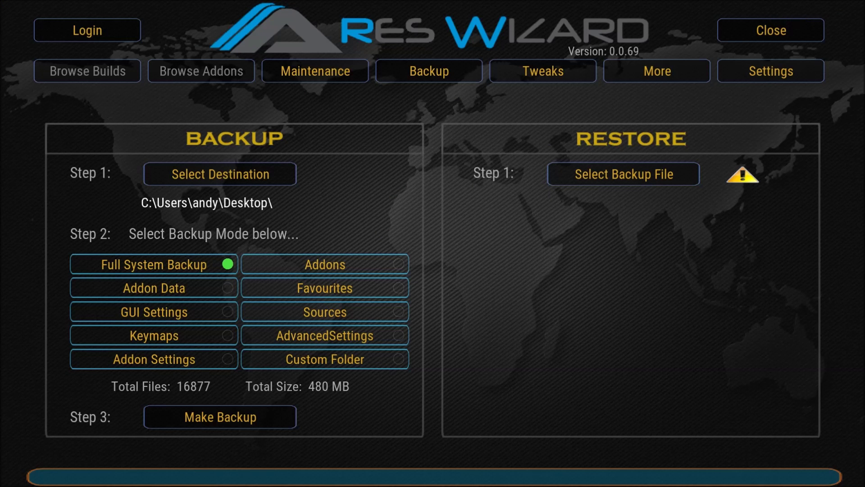
{"action": "left_click", "coordinate": [788, 31]}
{"action": "key", "text": "alt+Tab"}
{"action": "key", "text": "alt+Tab"}
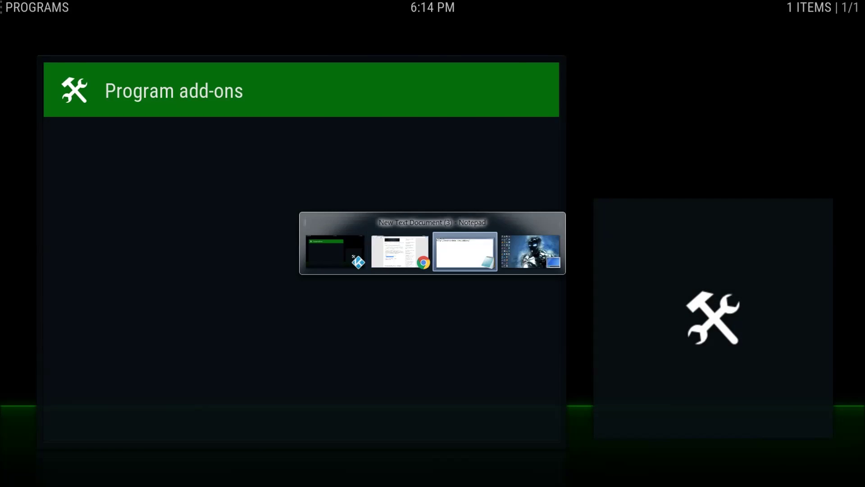
{"action": "key", "text": "alt+Tab"}
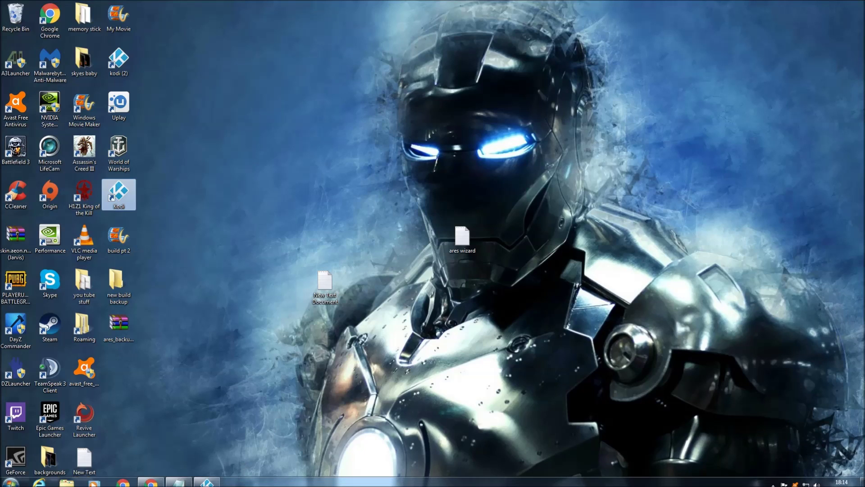
{"action": "right_click", "coordinate": [207, 480]}
{"action": "left_click", "coordinate": [194, 455]}
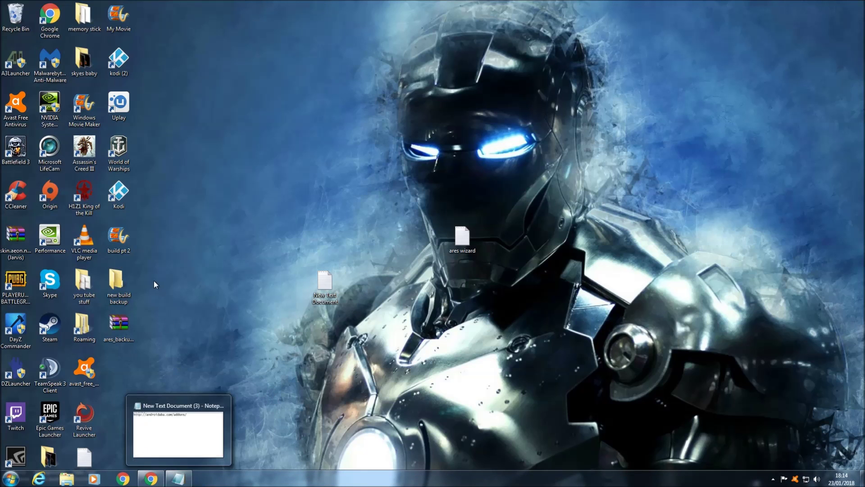
Check the "new build backup" folder on the Desktop, and delete the Kodi folder from the Roaming folder.
{"action": "double_click", "coordinate": [116, 283]}
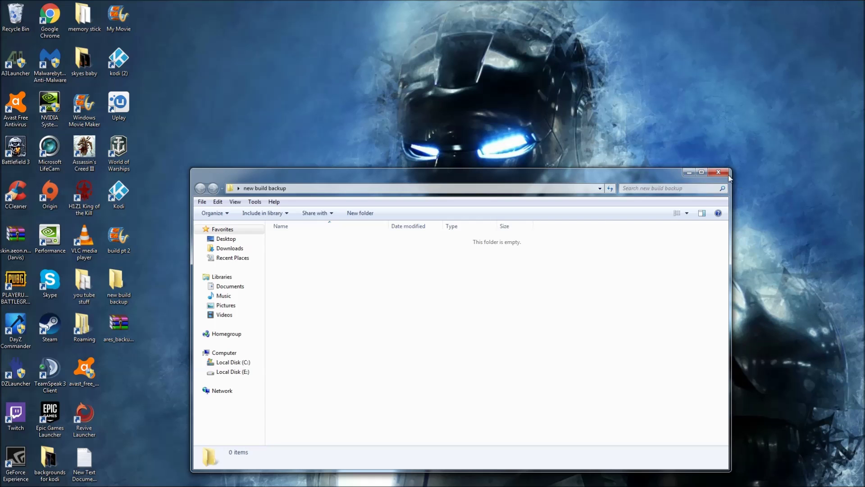
{"action": "left_click", "coordinate": [718, 172]}
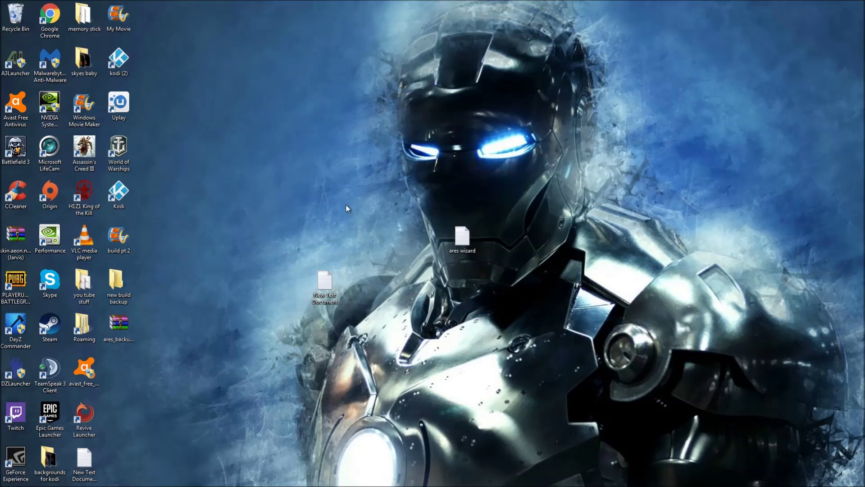
{"action": "double_click", "coordinate": [85, 332]}
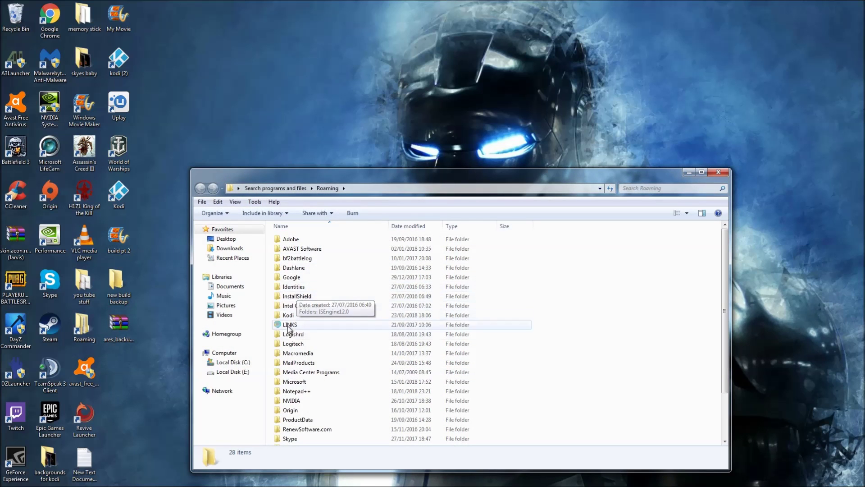
{"action": "right_click", "coordinate": [290, 318]}
{"action": "left_click", "coordinate": [320, 285]}
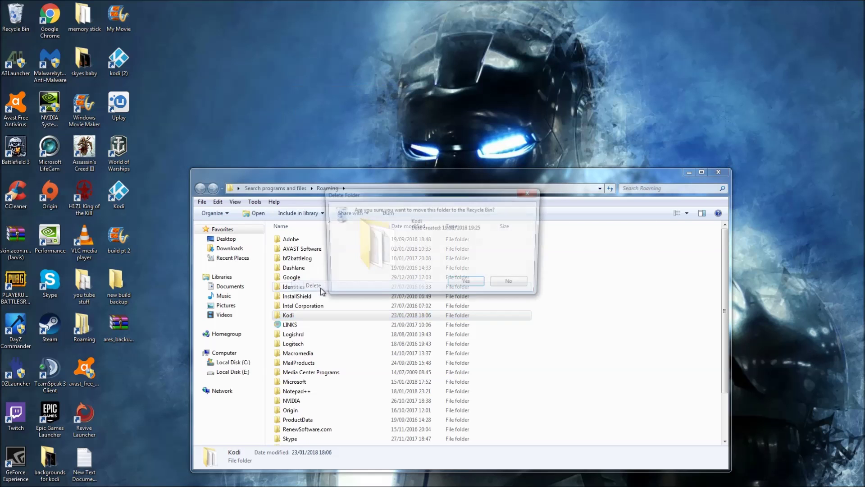
{"action": "left_click", "coordinate": [467, 286]}
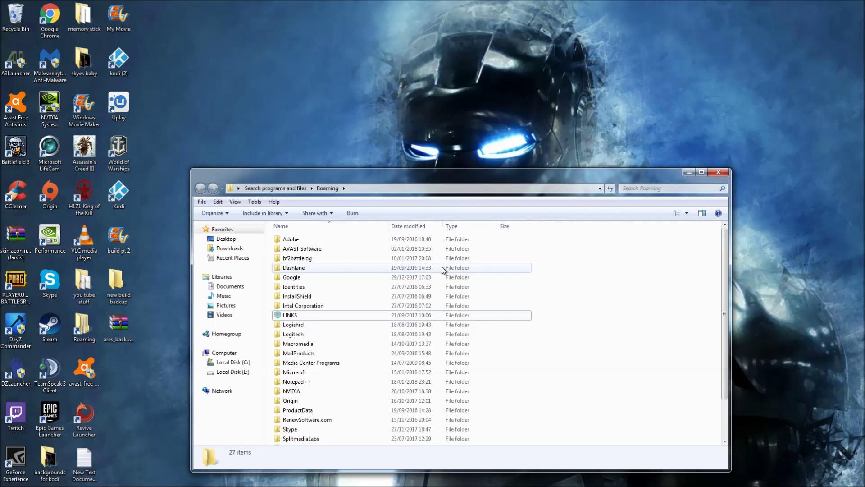
{"action": "left_click", "coordinate": [718, 171]}
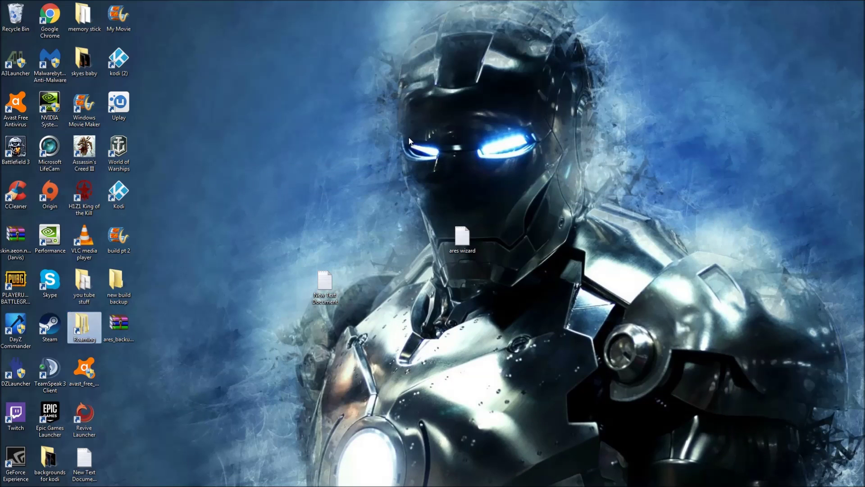
Start Kodi again from the Desktop and open its File manager in the system settings.
{"action": "double_click", "coordinate": [119, 198]}
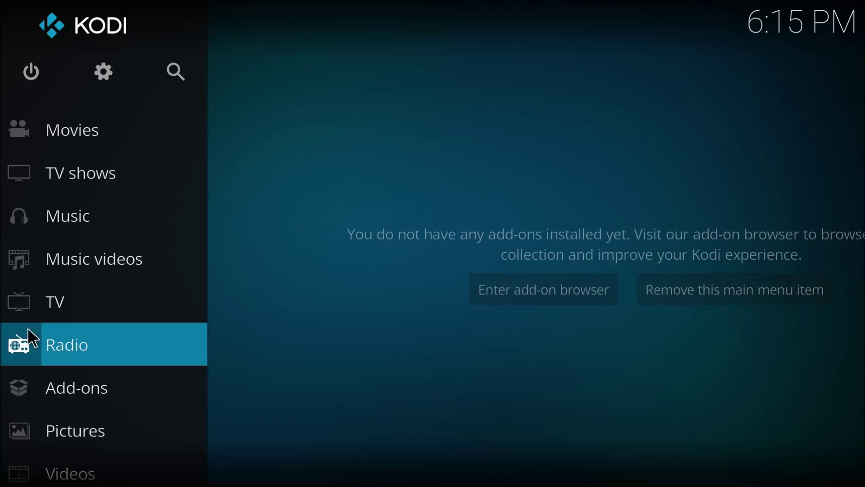
{"action": "left_click", "coordinate": [106, 71]}
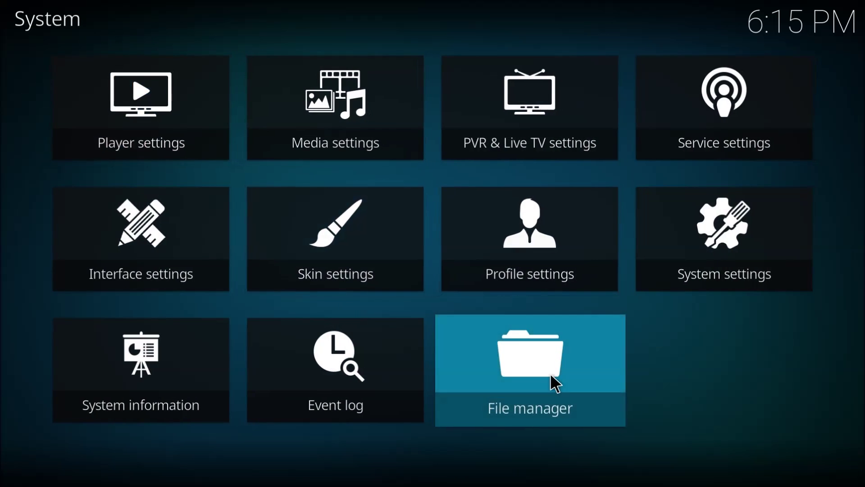
{"action": "left_click", "coordinate": [555, 383]}
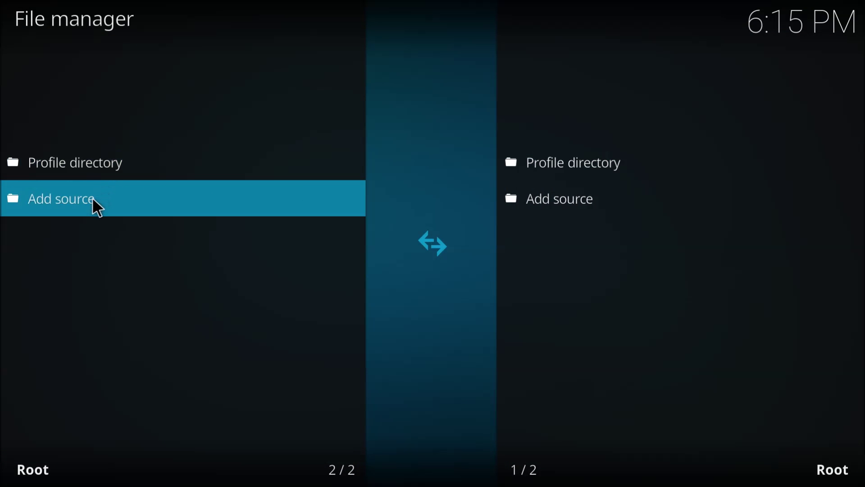
{"action": "left_click", "coordinate": [93, 198]}
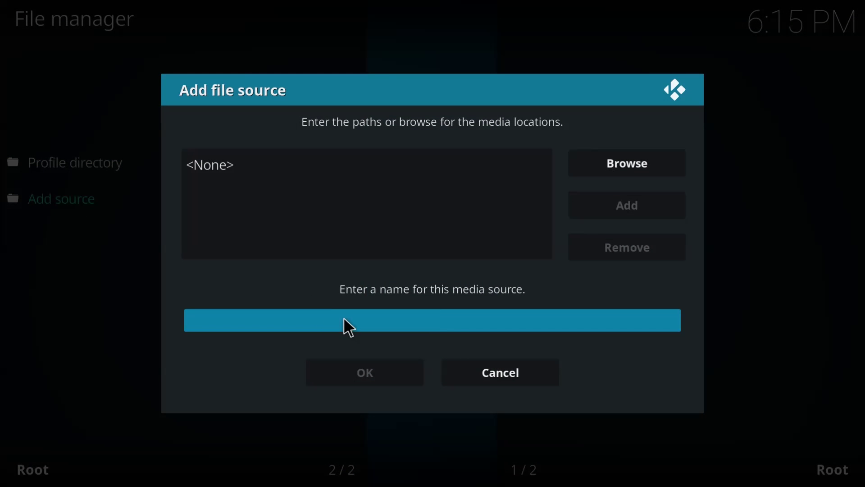
{"action": "left_click", "coordinate": [325, 179]}
{"action": "type", "text": "http://androidaba.com/addons/"}
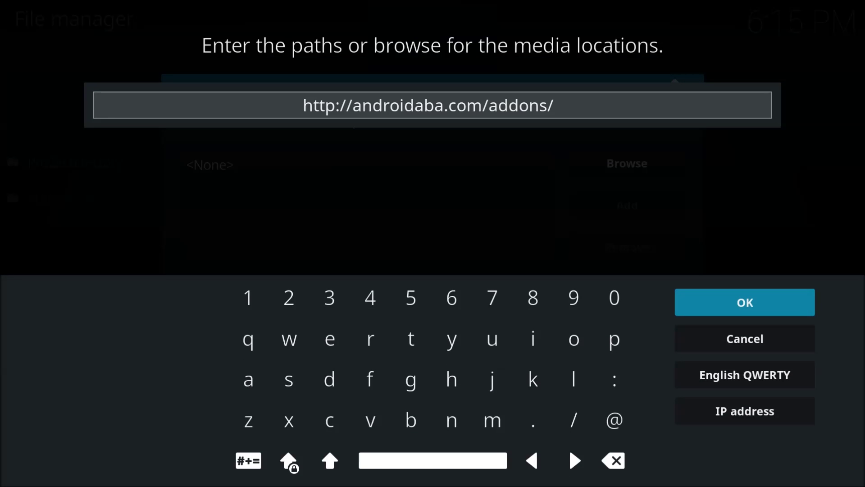
{"action": "left_click", "coordinate": [714, 301]}
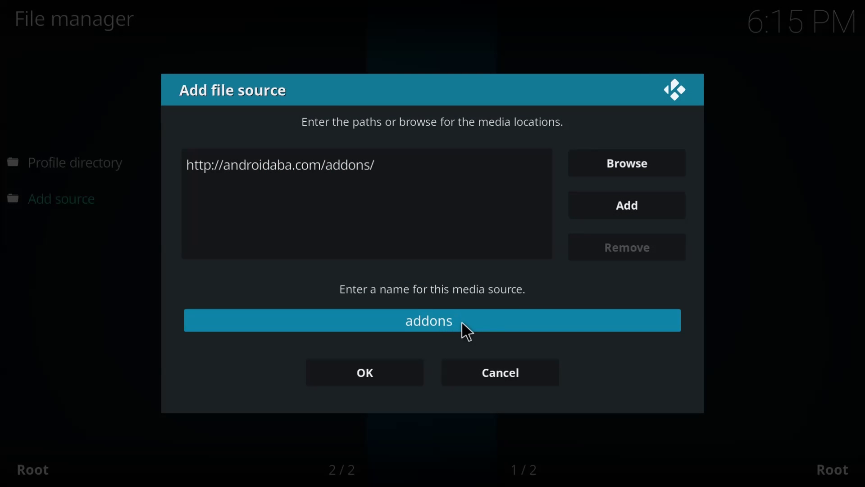
Name the media source "ares" and save it.
{"action": "key", "text": "BackSpace"}
{"action": "key", "text": "BackSpace"}
{"action": "key", "text": "BackSpace"}
{"action": "key", "text": "BackSpace"}
{"action": "key", "text": "BackSpace"}
{"action": "key", "text": "BackSpace"}
{"action": "type", "text": "ares"}
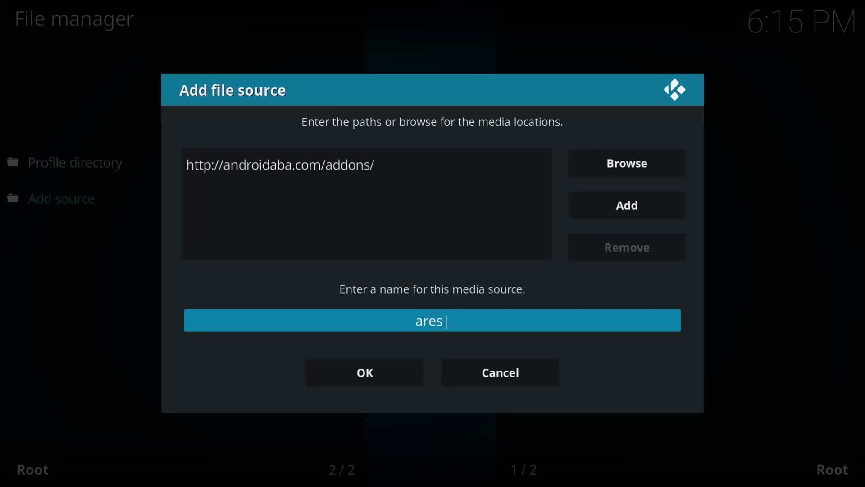
{"action": "left_click", "coordinate": [378, 372]}
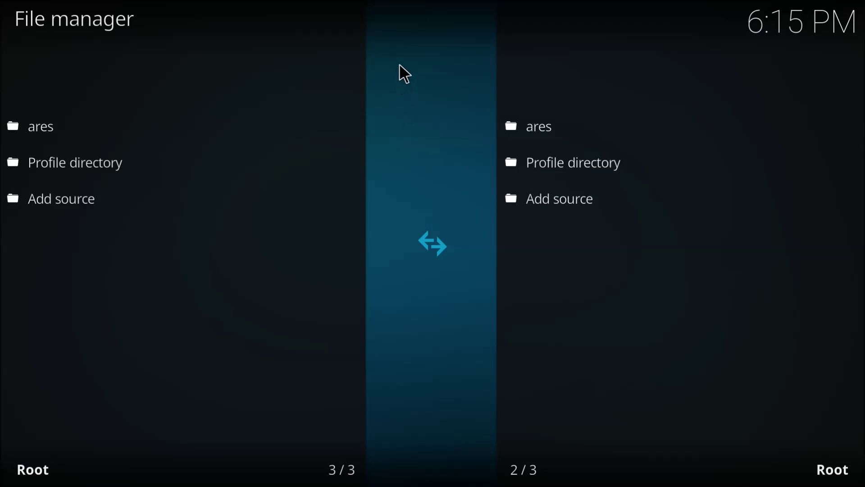
Return to the home screen, open the add-on browser from Add-ons and try to install from a zip file.
{"action": "key", "text": "Escape"}
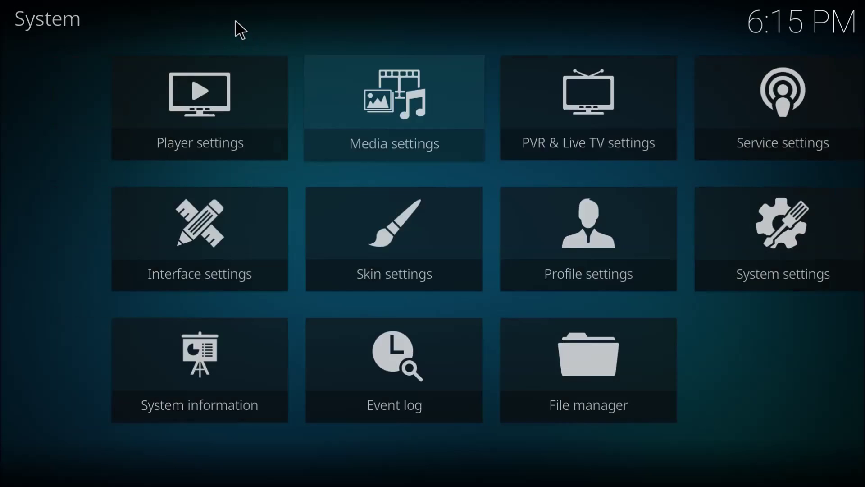
{"action": "key", "text": "Escape"}
{"action": "left_click", "coordinate": [70, 388]}
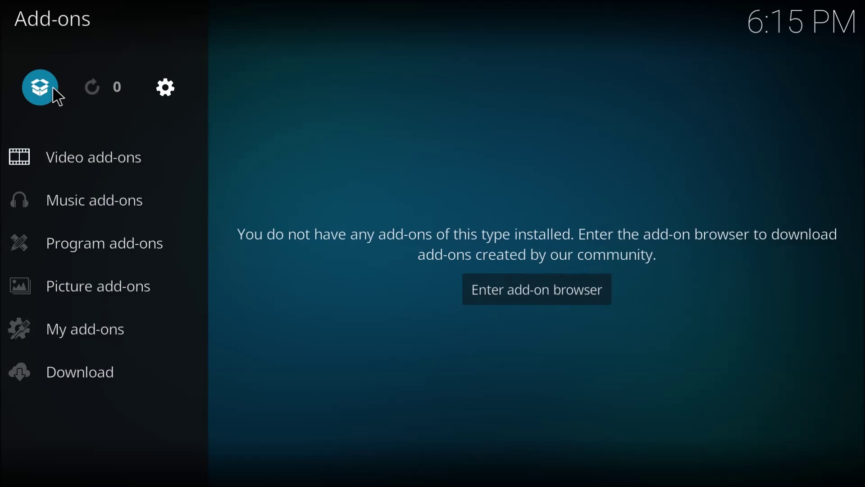
{"action": "left_click", "coordinate": [39, 89]}
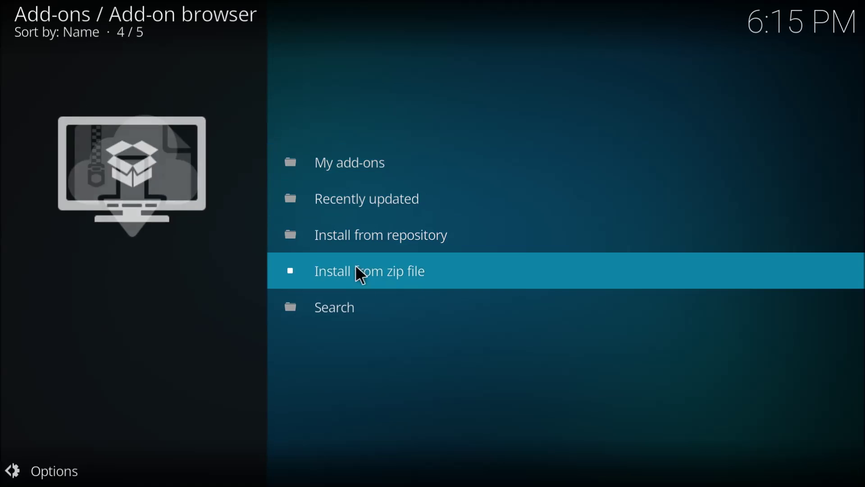
{"action": "left_click", "coordinate": [362, 282]}
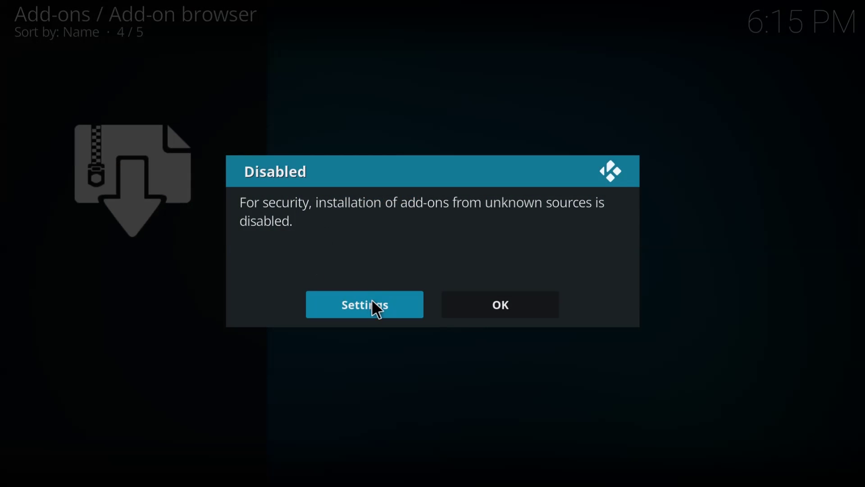
Enable add-on installation from unknown sources in the Add-ons settings, accept the warning and return to the add-on browser.
{"action": "left_click", "coordinate": [372, 301]}
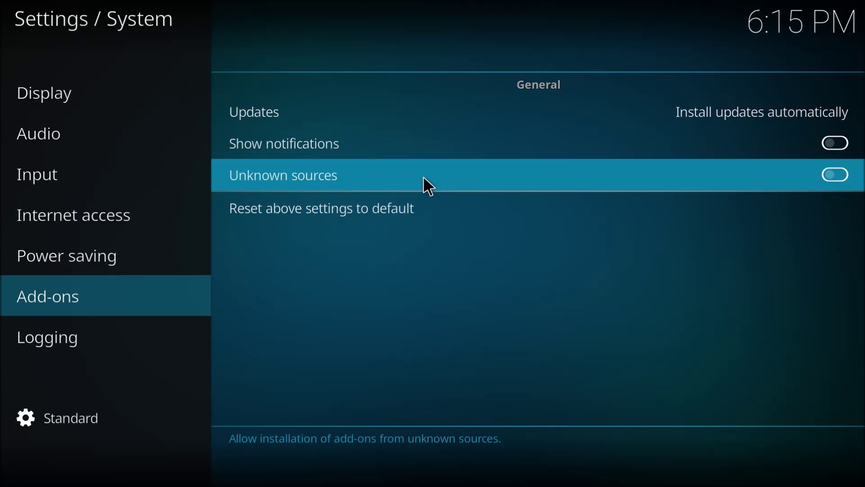
{"action": "left_click", "coordinate": [424, 179]}
{"action": "left_click", "coordinate": [374, 310]}
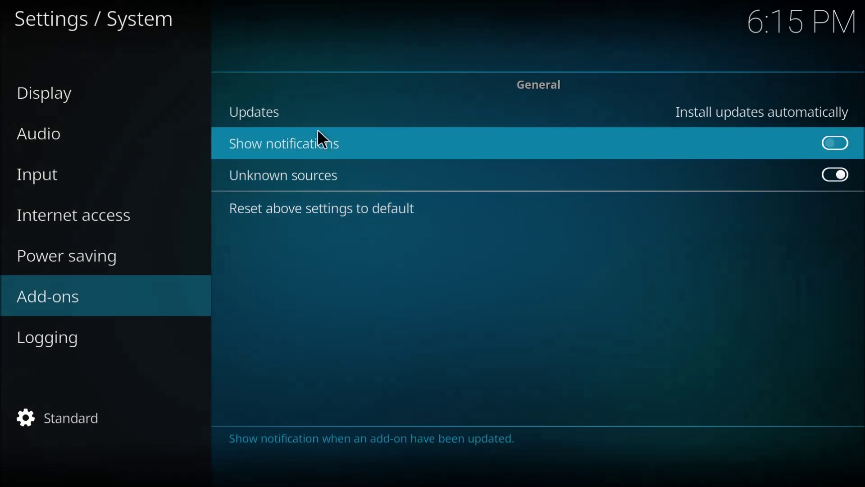
{"action": "left_click", "coordinate": [184, 84]}
{"action": "right_click", "coordinate": [223, 37]}
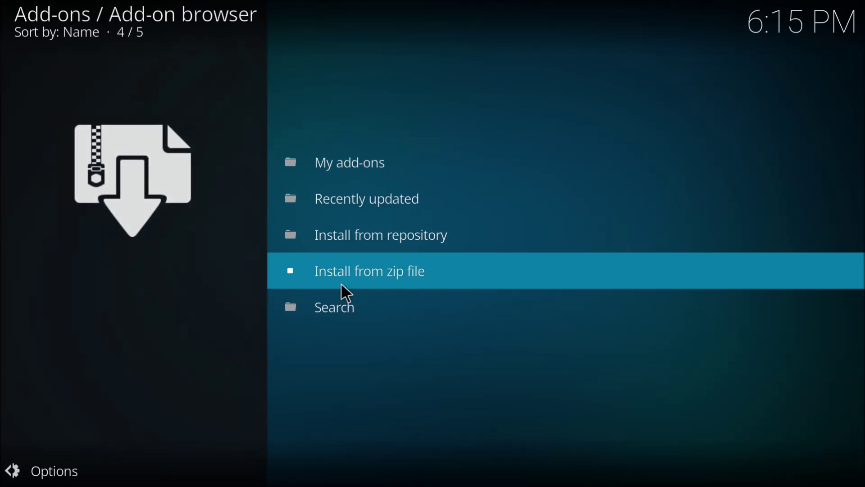
Install script.areswizard-0.0.69.zip from the "ares" source as a zip file.
{"action": "left_click", "coordinate": [373, 282]}
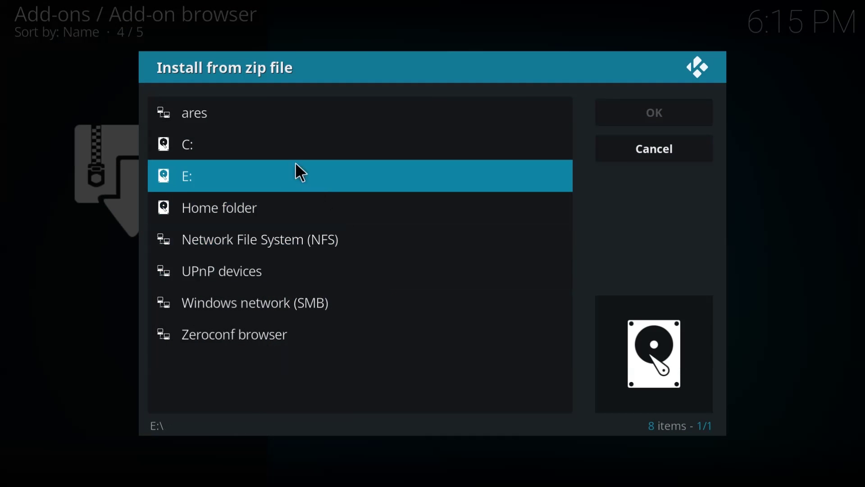
{"action": "left_click", "coordinate": [215, 115]}
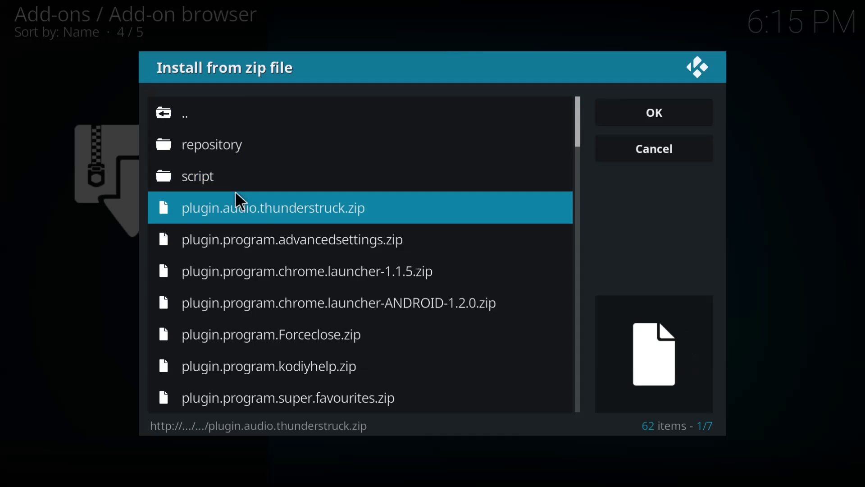
{"action": "scroll", "coordinate": [236, 207], "scroll_direction": "down", "scroll_amount": 3}
{"action": "scroll", "coordinate": [243, 217], "scroll_direction": "down", "scroll_amount": 20}
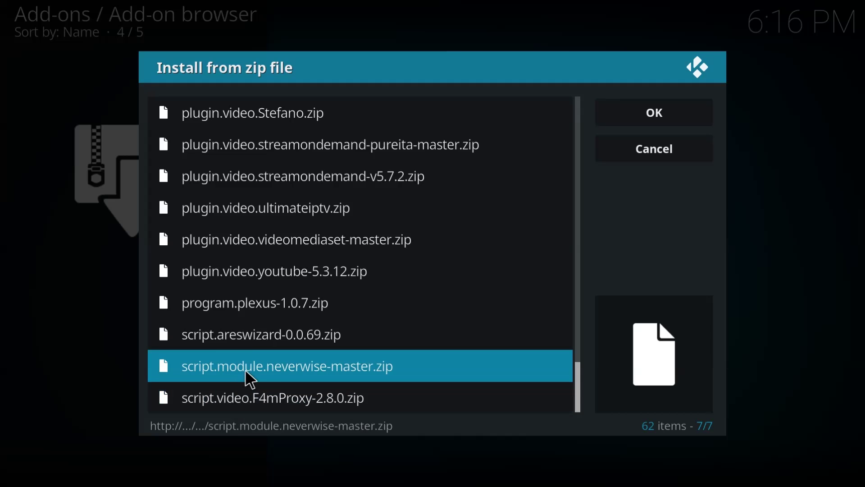
{"action": "left_click", "coordinate": [244, 335]}
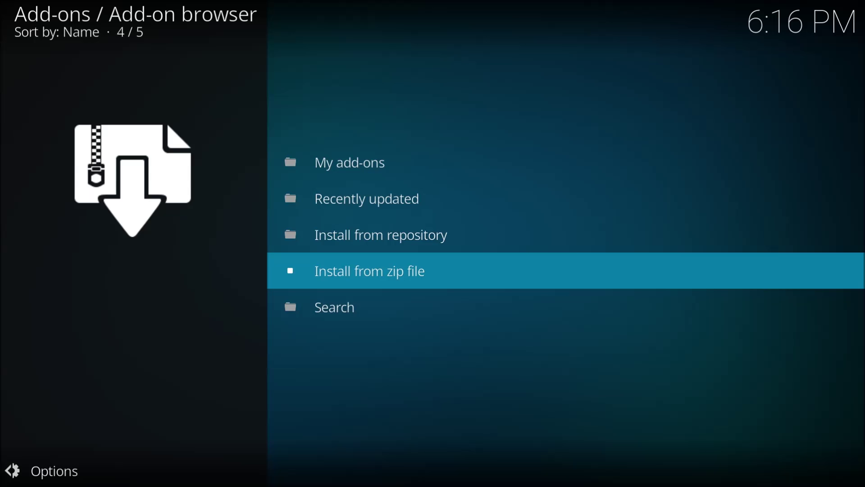
{"action": "left_click", "coordinate": [341, 170]}
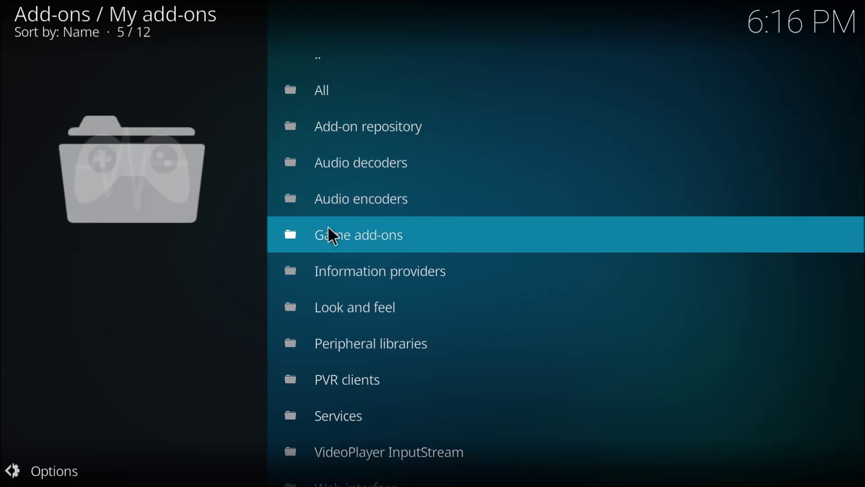
{"action": "scroll", "coordinate": [349, 360], "scroll_direction": "down", "scroll_amount": 2}
{"action": "scroll", "coordinate": [367, 135], "scroll_direction": "up", "scroll_amount": 3}
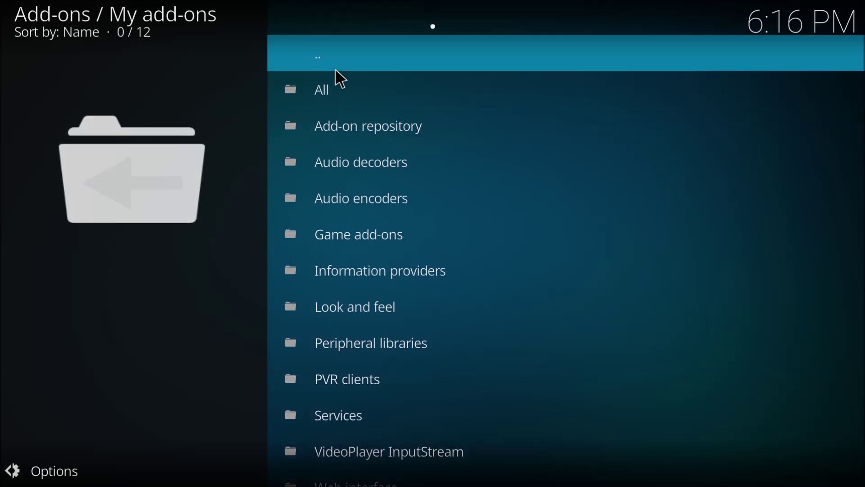
{"action": "left_click", "coordinate": [335, 67]}
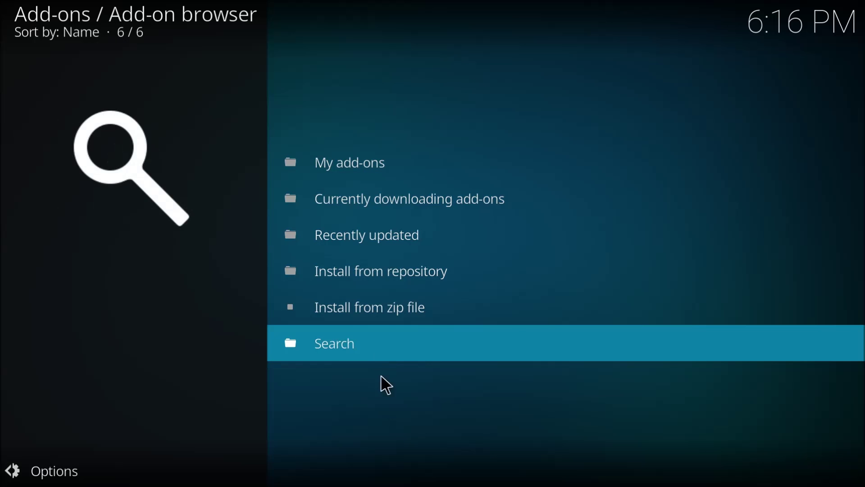
Find Ares Wizard among the installed program add-ons in My add-ons and run it.
{"action": "left_click", "coordinate": [336, 171]}
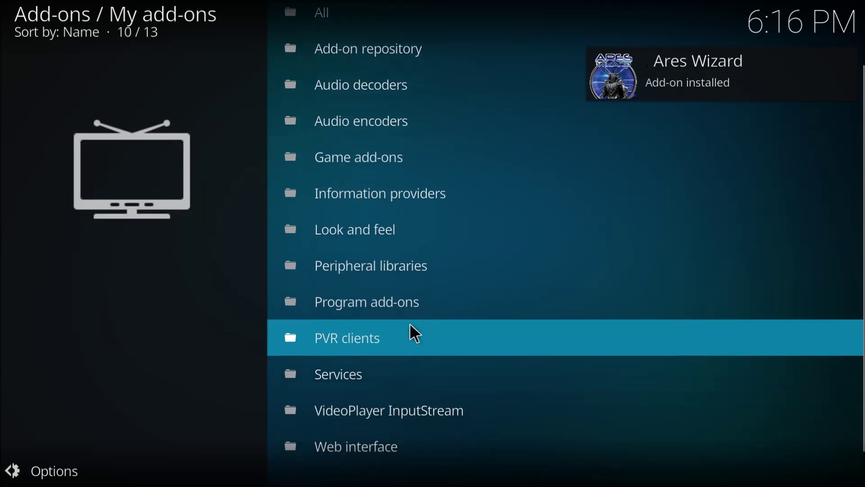
{"action": "left_click", "coordinate": [350, 278]}
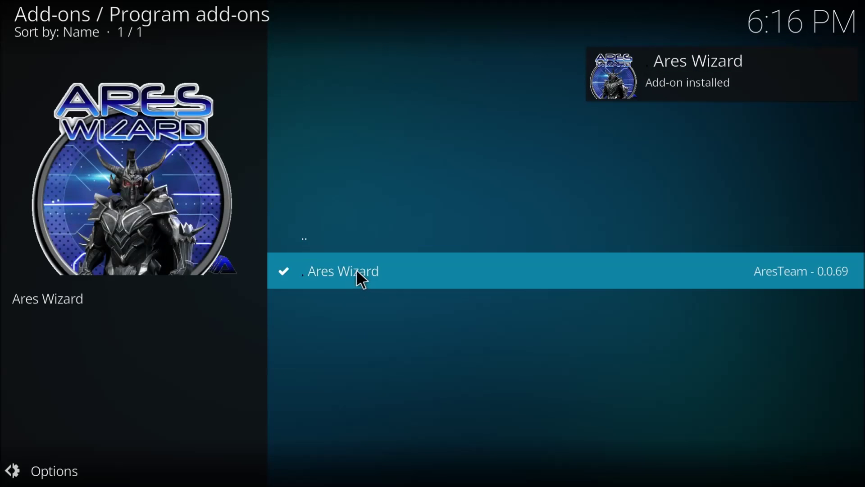
{"action": "left_click", "coordinate": [353, 276]}
{"action": "left_click", "coordinate": [176, 416]}
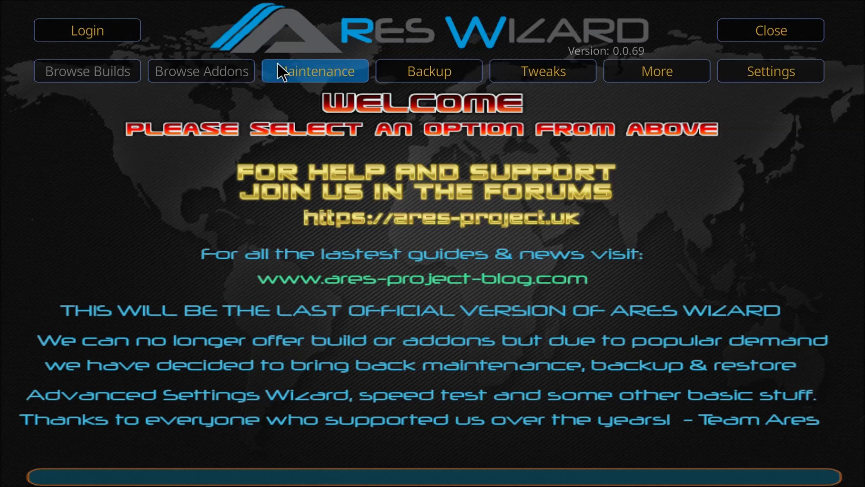
In Ares Wizard's Restore section, choose ares_backup_2018-01-23_1811.zip from the user's Desktop folder on C: as the backup file.
{"action": "left_click", "coordinate": [426, 72]}
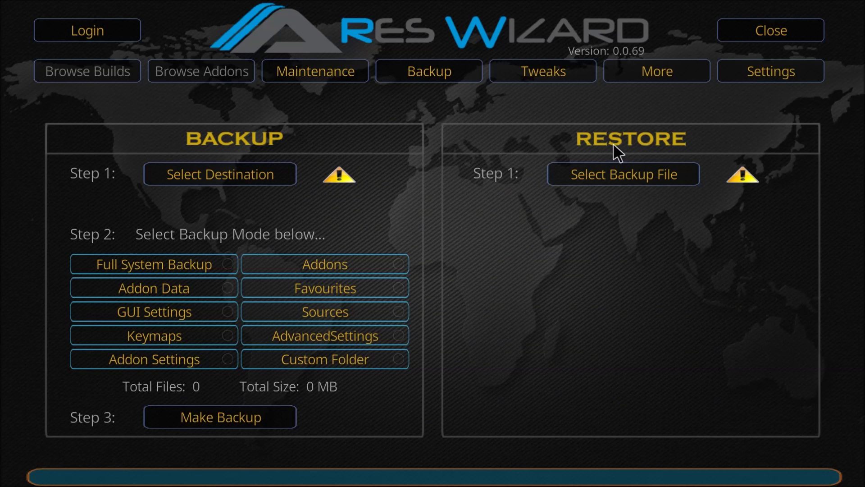
{"action": "left_click", "coordinate": [626, 173]}
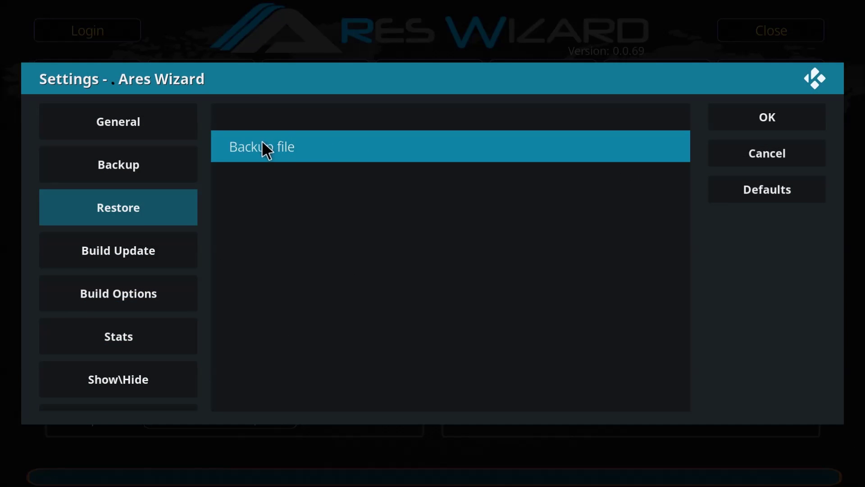
{"action": "left_click", "coordinate": [284, 149]}
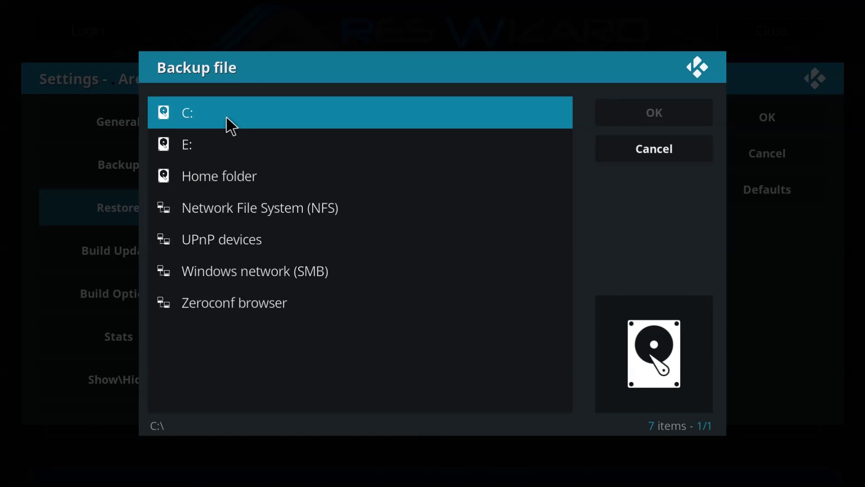
{"action": "left_click", "coordinate": [226, 116]}
{"action": "left_click", "coordinate": [240, 351]}
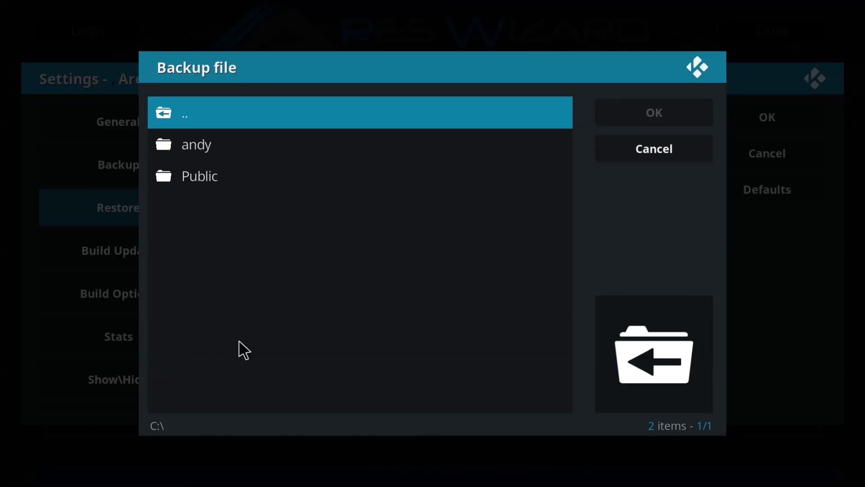
{"action": "left_click", "coordinate": [228, 153]}
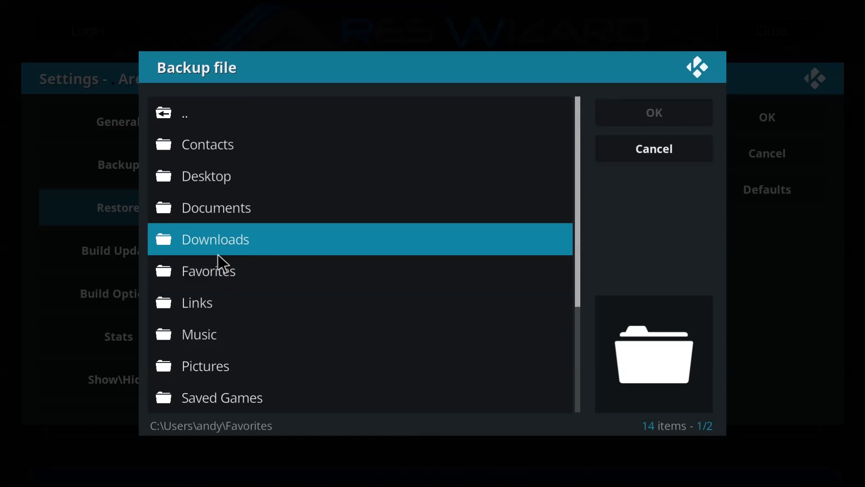
{"action": "left_click", "coordinate": [224, 185]}
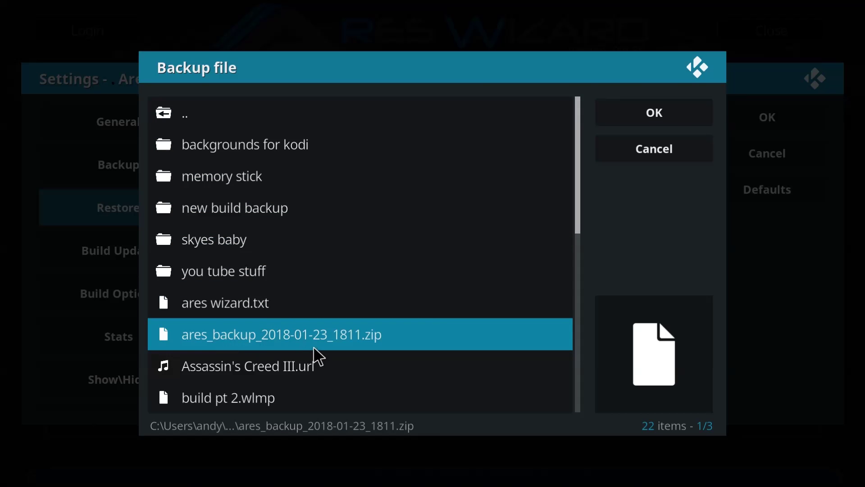
{"action": "left_click", "coordinate": [245, 335]}
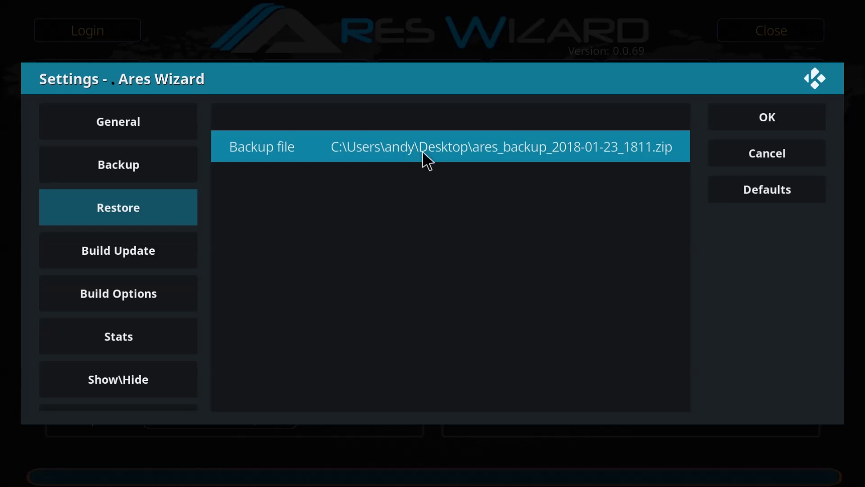
Save the restore settings and refresh the Restore section to load the chosen backup file.
{"action": "left_click", "coordinate": [388, 154]}
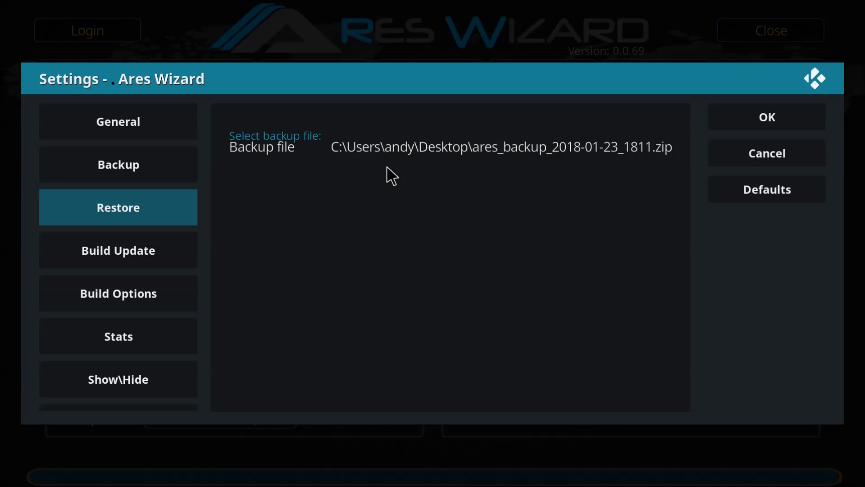
{"action": "left_click", "coordinate": [762, 124]}
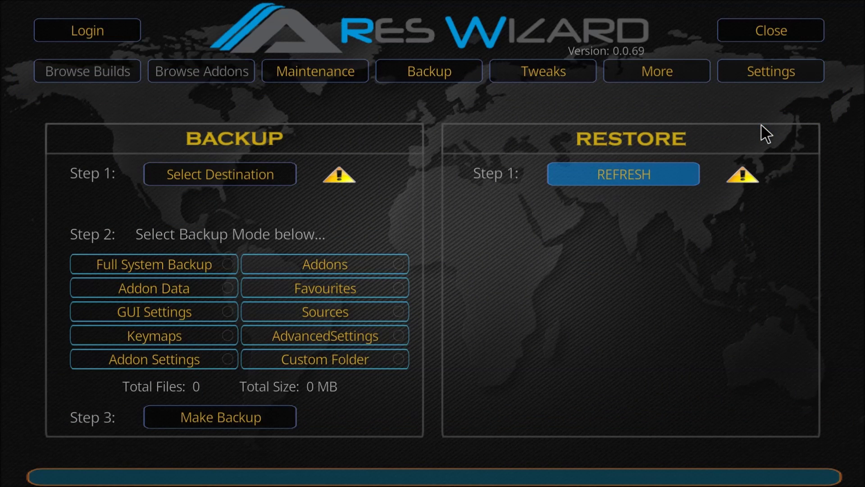
{"action": "left_click", "coordinate": [652, 173]}
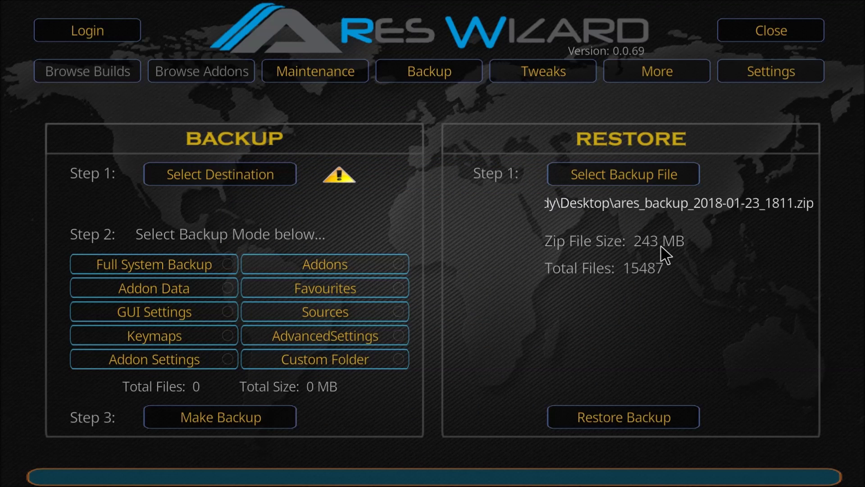
Restore the backup without keeping favorites, sources or addon settings, and accept the forced closing of Kodi.
{"action": "left_click", "coordinate": [616, 412]}
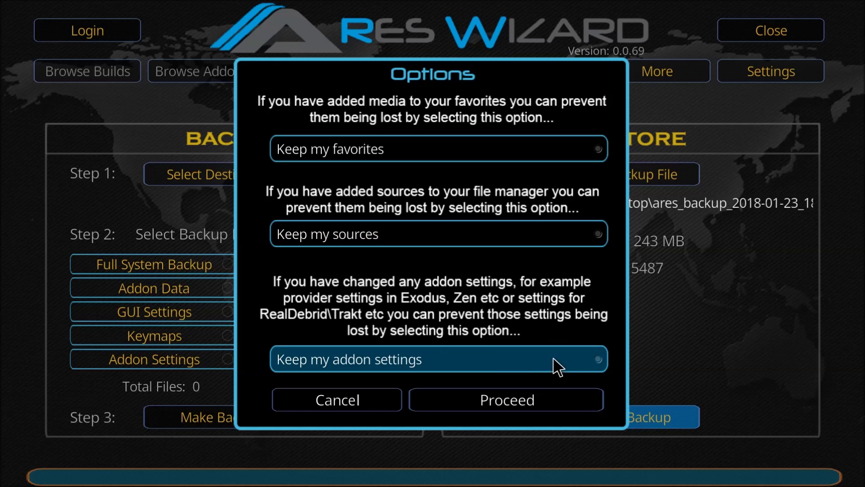
{"action": "left_click", "coordinate": [507, 404]}
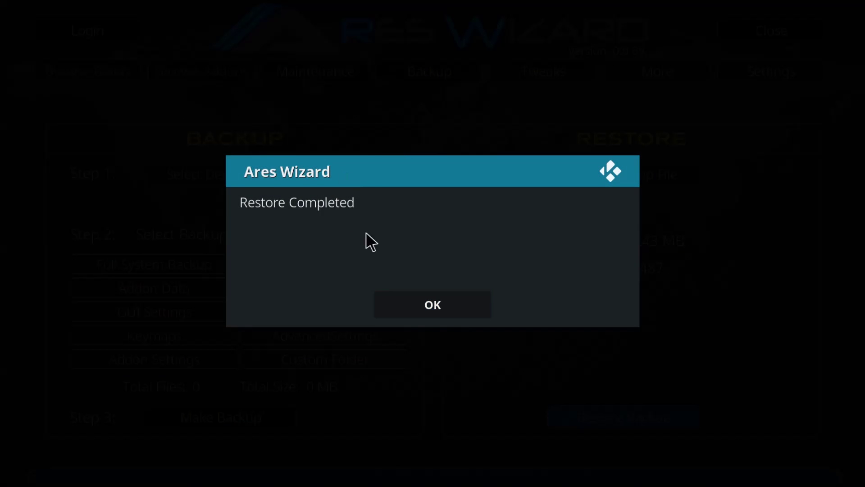
{"action": "left_click", "coordinate": [449, 307]}
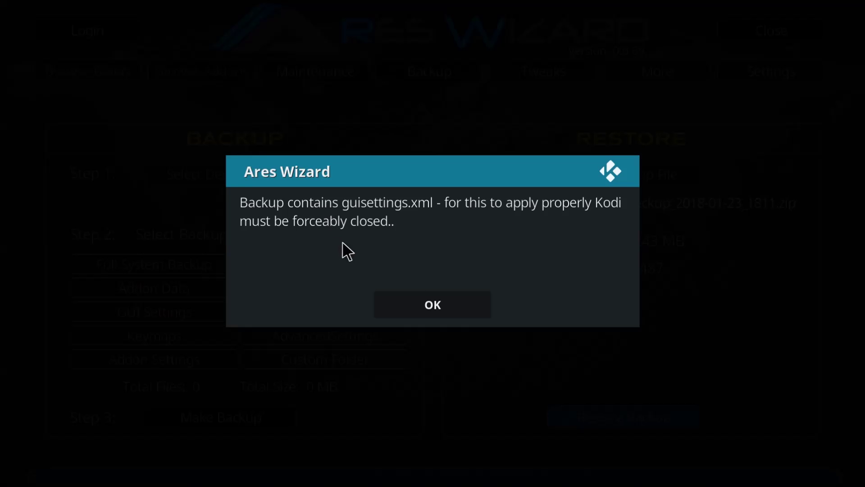
{"action": "left_click", "coordinate": [445, 303]}
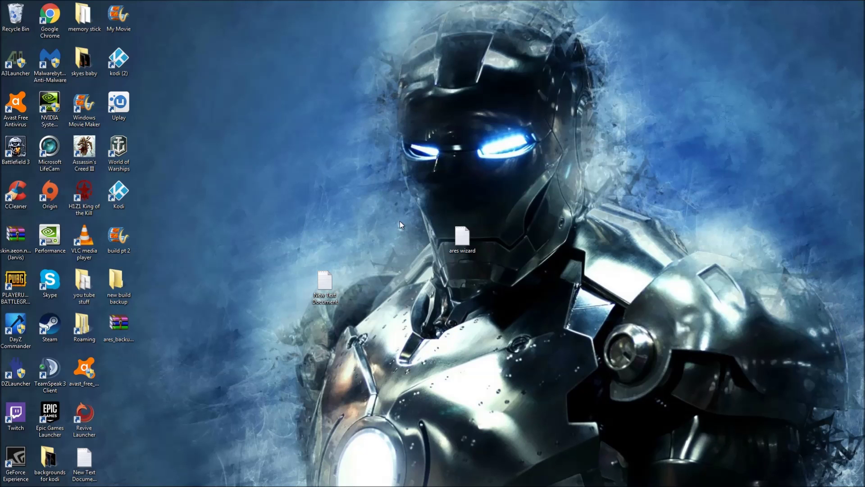
Relaunch Kodi from the desktop and browse the restored build's home menu to Live TV.
{"action": "double_click", "coordinate": [126, 194]}
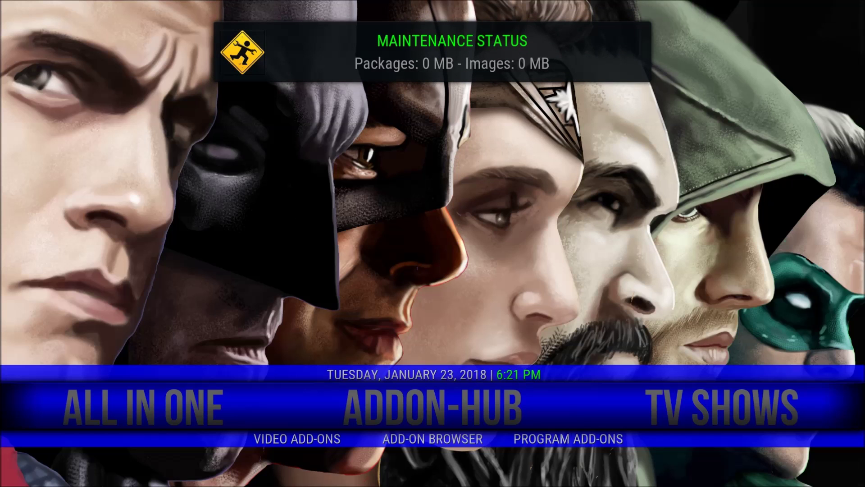
{"action": "key", "text": "Right"}
{"action": "key", "text": "Right"}
{"action": "key", "text": "Right"}
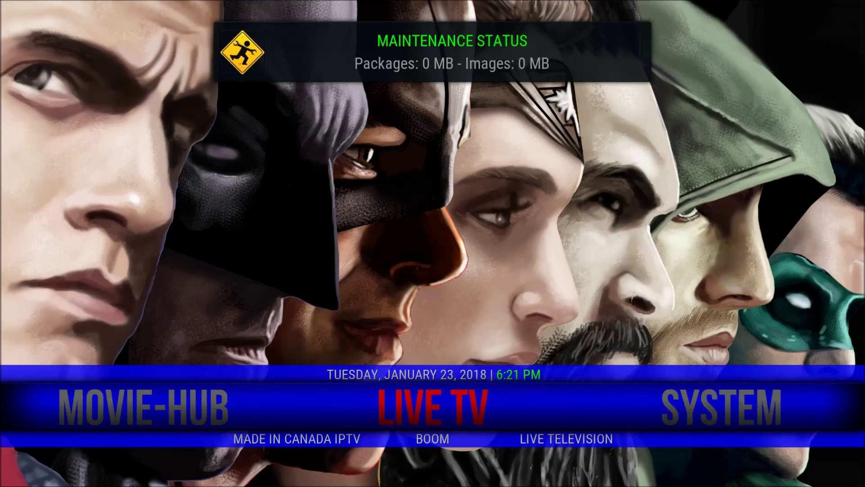